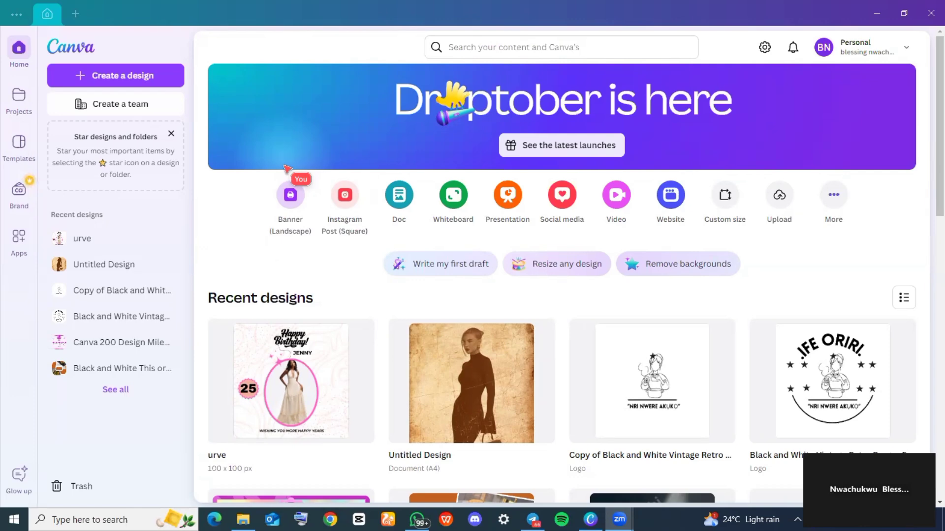
Open Create a design from the Canva home page to start a new design.
{"action": "left_click", "coordinate": [108, 76]}
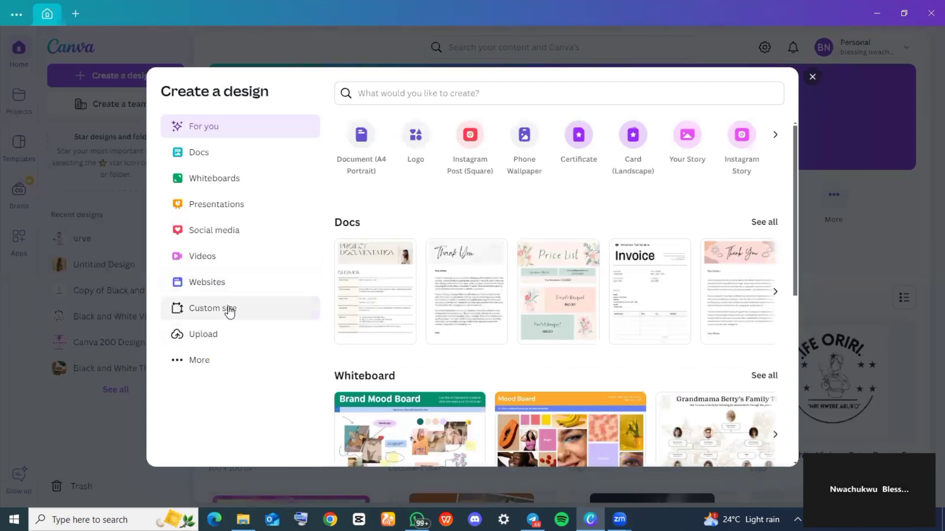
Create a blank custom-size design of 3240 px width by 1080 px height.
{"action": "left_click", "coordinate": [229, 312]}
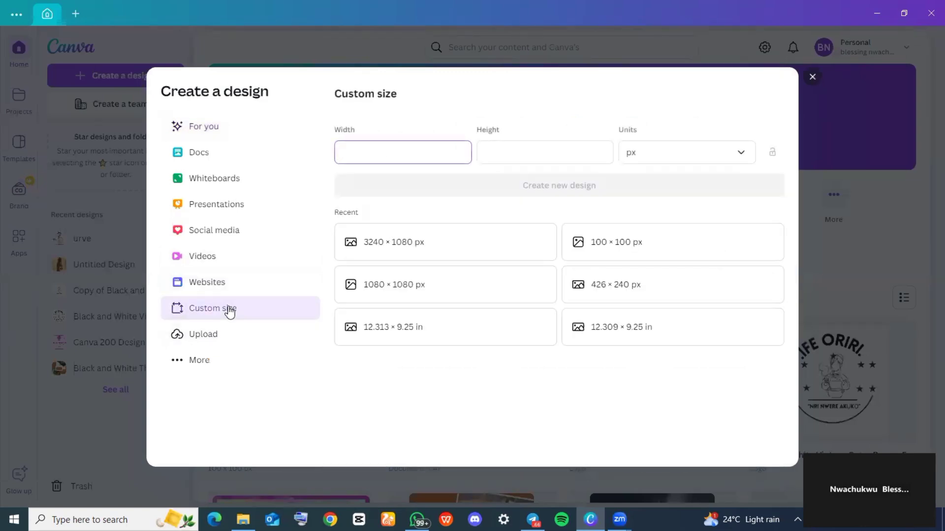
{"action": "left_click", "coordinate": [502, 154]}
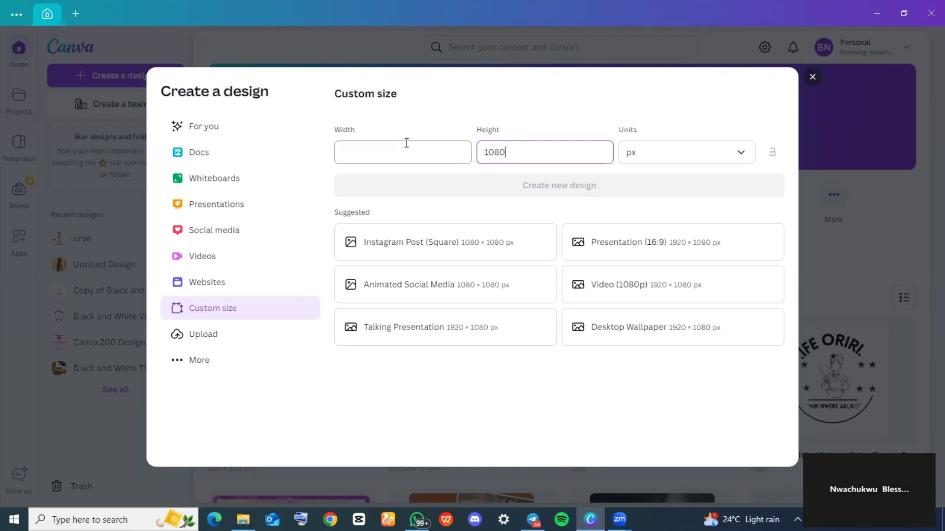
{"action": "left_click", "coordinate": [392, 149]}
{"action": "type", "text": "3240"}
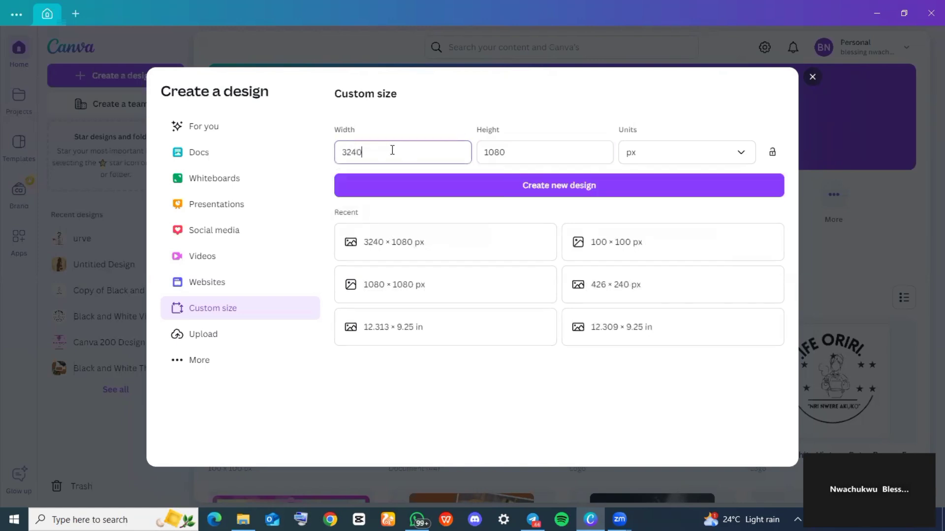
{"action": "left_click", "coordinate": [442, 192]}
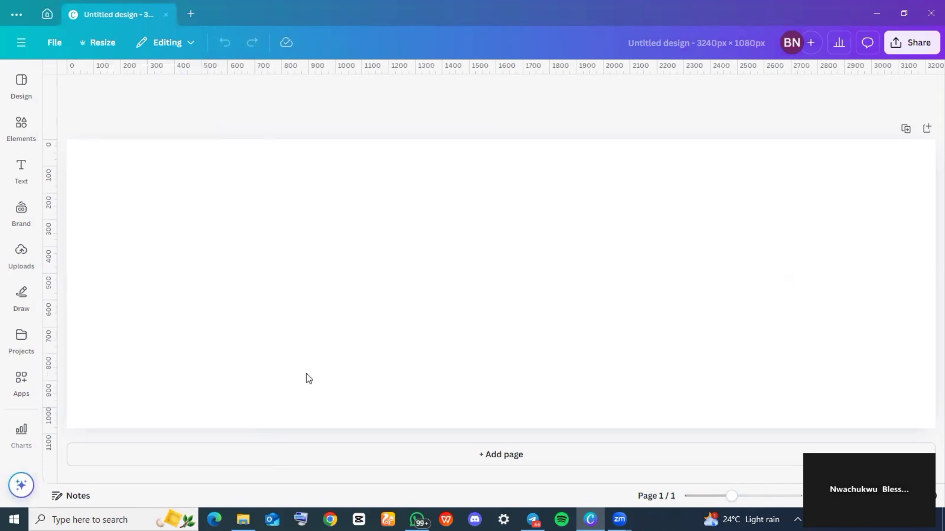
Add custom page guides with 3 columns and a 0 gap.
{"action": "left_click", "coordinate": [56, 44]}
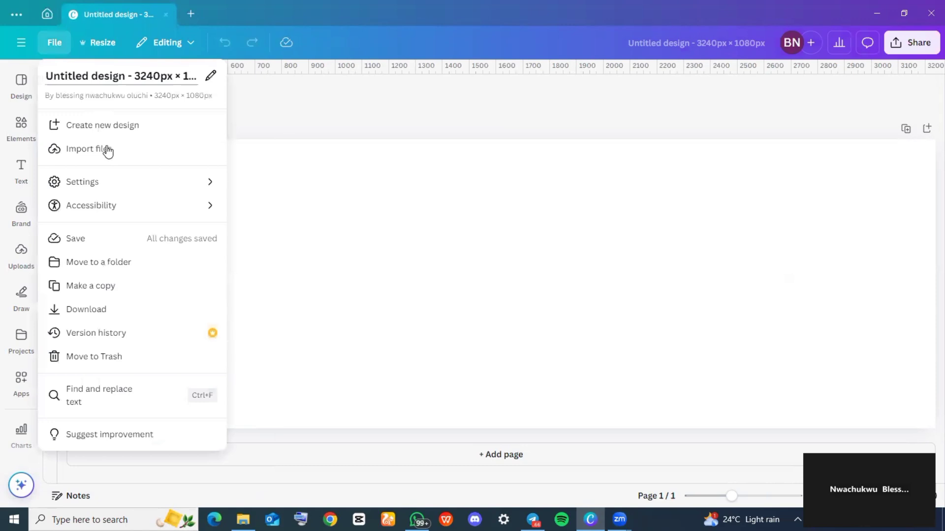
{"action": "mouse_move", "coordinate": [210, 186]}
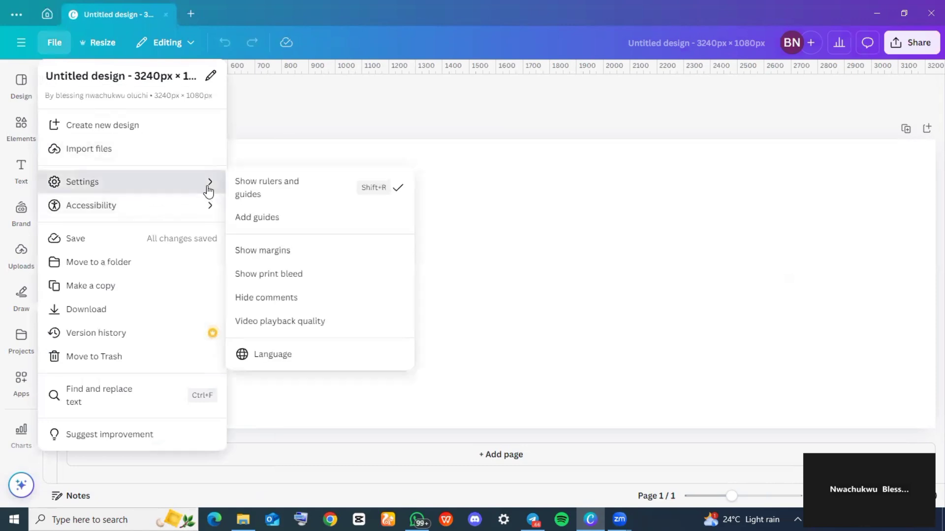
{"action": "left_click", "coordinate": [280, 224]}
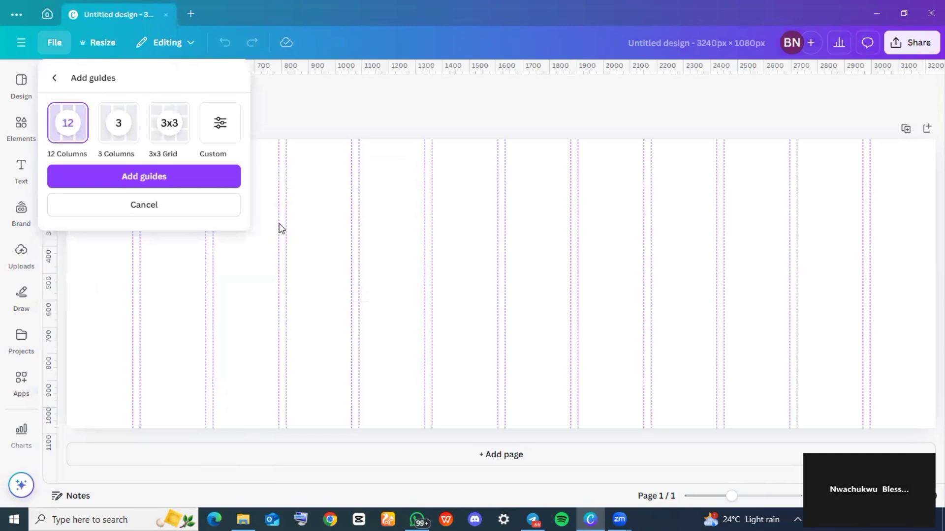
{"action": "left_click", "coordinate": [220, 127]}
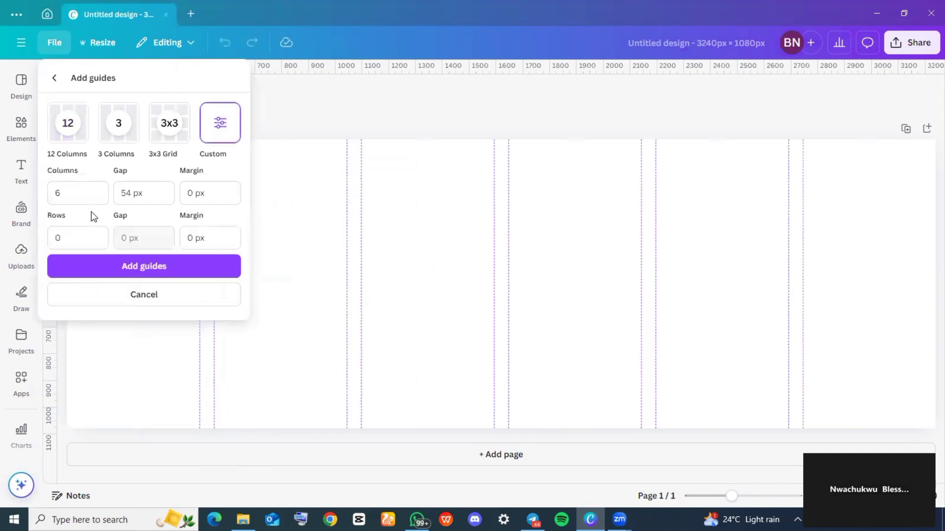
{"action": "double_click", "coordinate": [87, 197]}
{"action": "type", "text": "3"}
{"action": "left_click", "coordinate": [131, 192]}
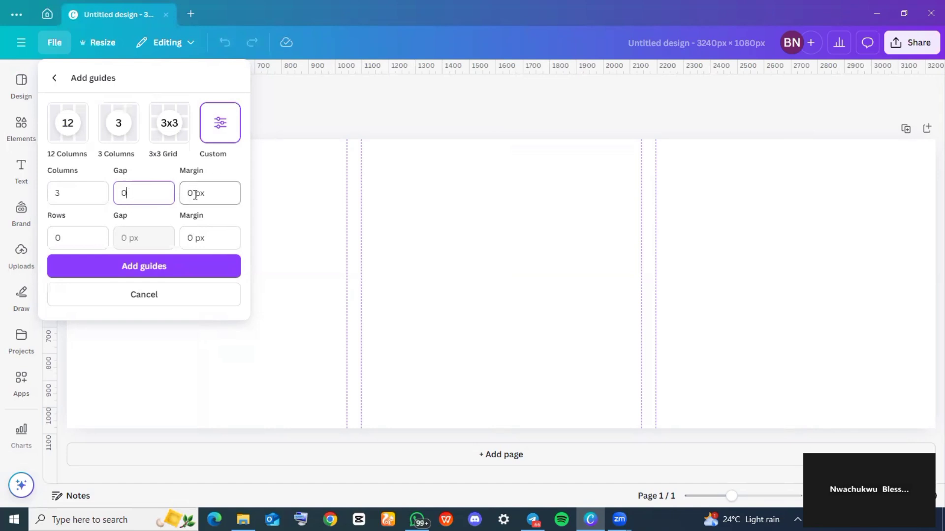
{"action": "left_click", "coordinate": [151, 276]}
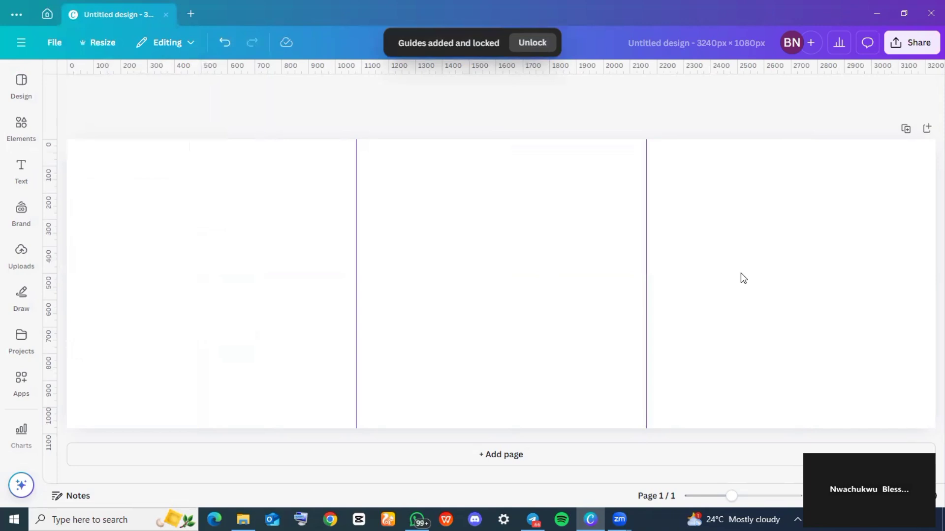
Set the page background to the dark orange swatch and open Elements.
{"action": "left_click", "coordinate": [297, 276]}
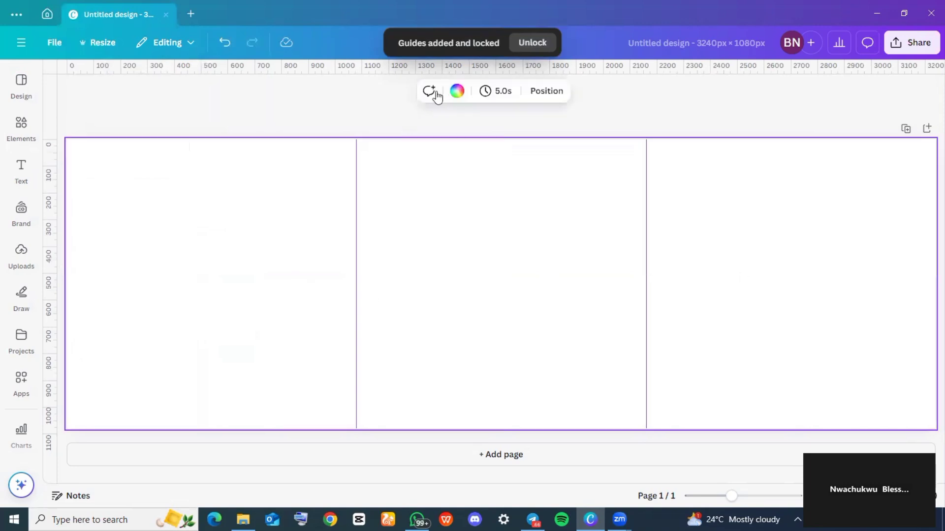
{"action": "left_click", "coordinate": [457, 90]}
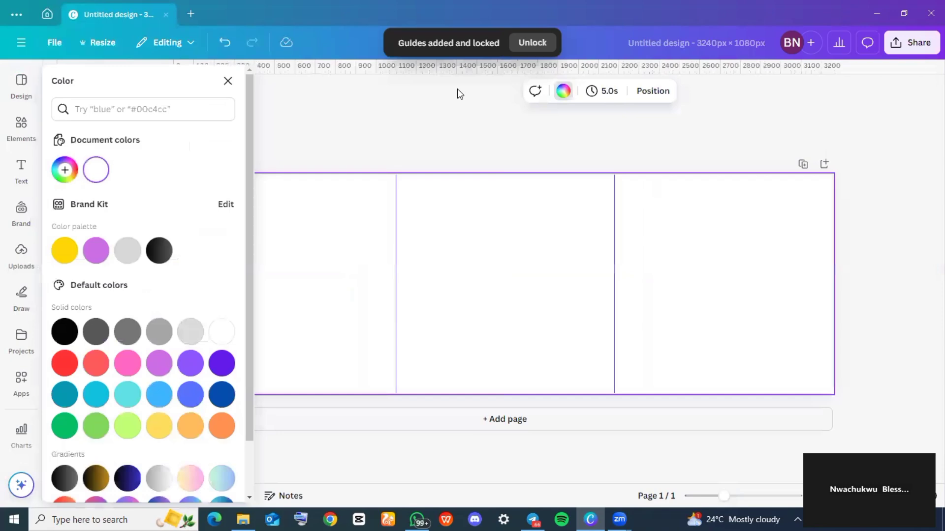
{"action": "left_click", "coordinate": [192, 427]}
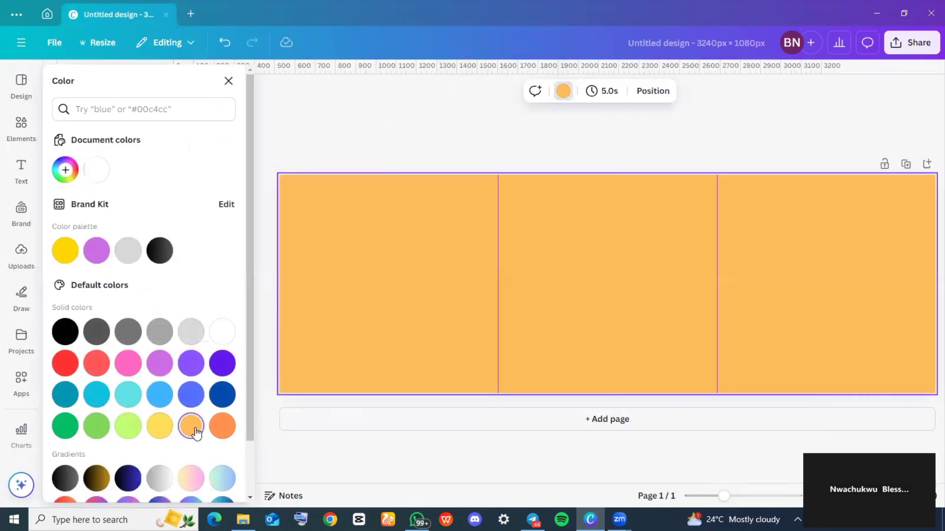
{"action": "left_click", "coordinate": [221, 428]}
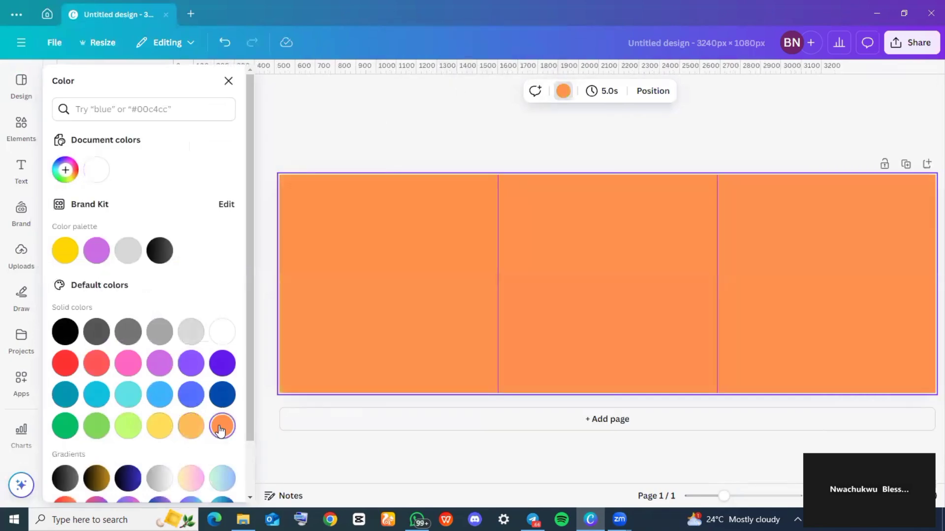
{"action": "left_click", "coordinate": [458, 295]}
{"action": "left_click", "coordinate": [22, 129]}
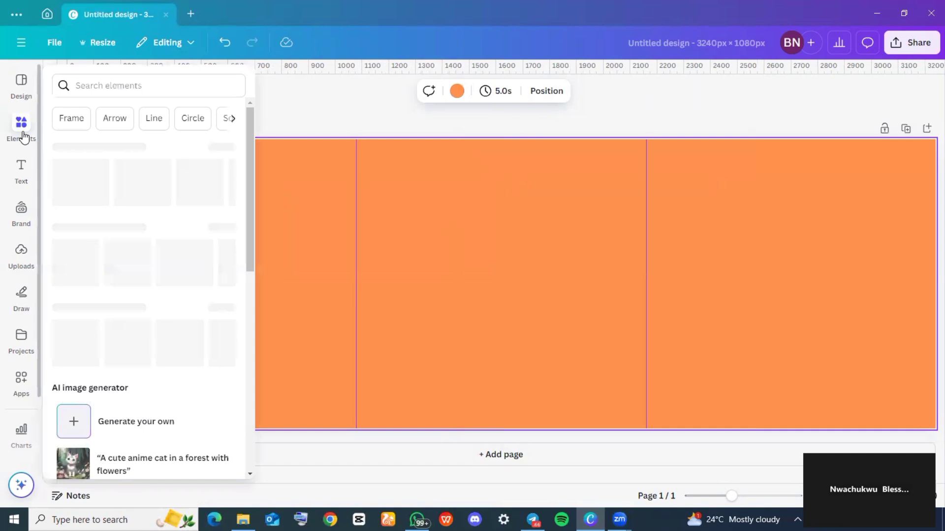
Add a circle photo frame and stretch it into a tall oval in the first section.
{"action": "left_click", "coordinate": [67, 122]}
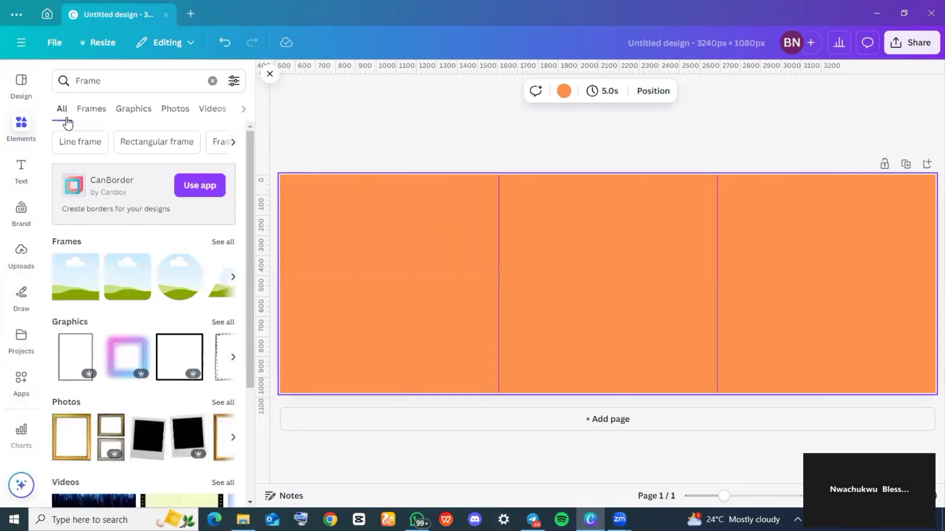
{"action": "left_click_drag", "start_coordinate": [177, 277], "coordinate": [332, 240]}
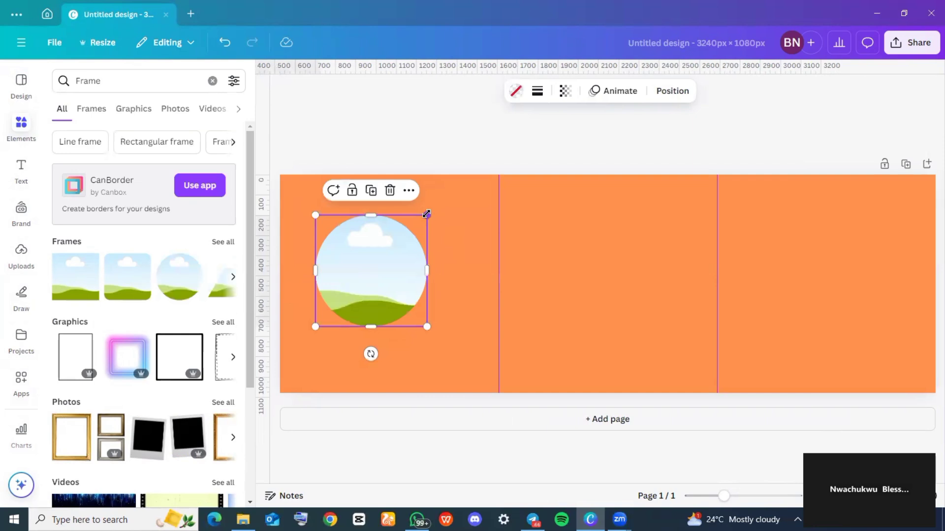
{"action": "left_click_drag", "start_coordinate": [427, 215], "coordinate": [460, 182]}
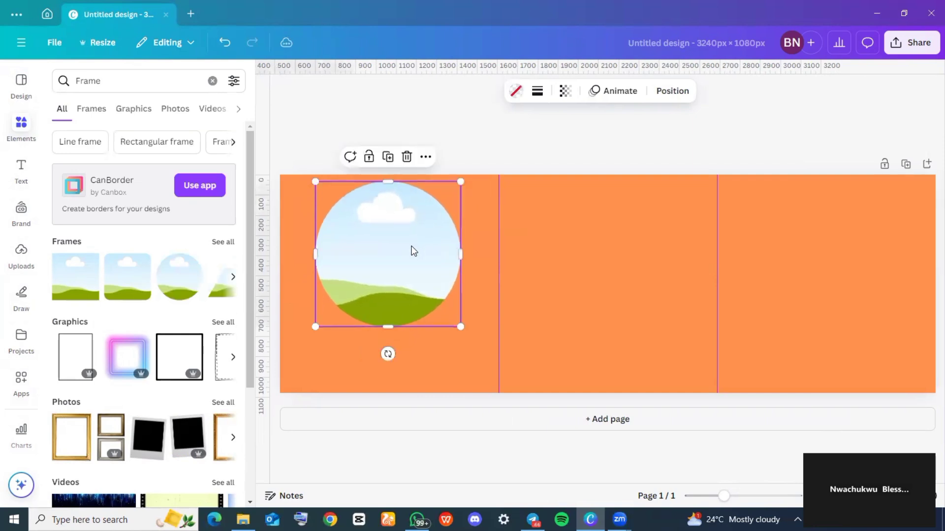
{"action": "left_click_drag", "start_coordinate": [411, 249], "coordinate": [397, 291]}
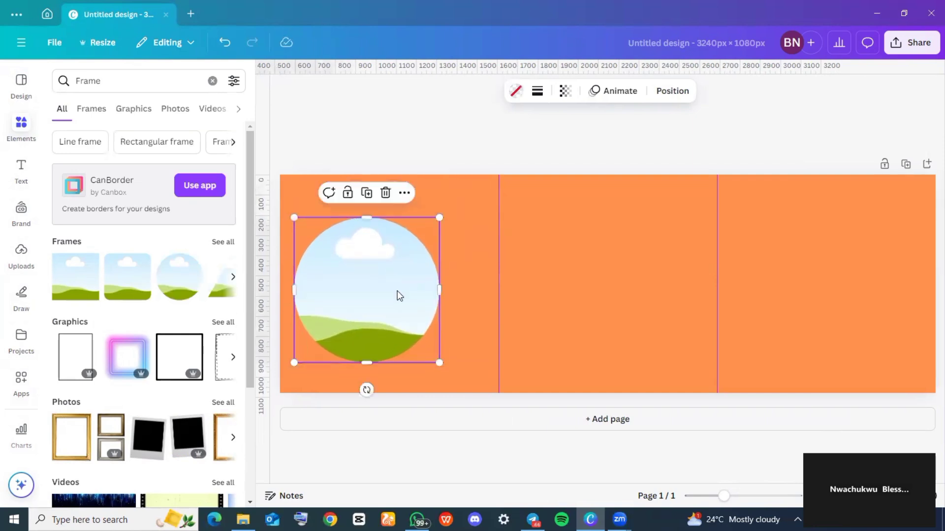
{"action": "left_click_drag", "start_coordinate": [367, 218], "coordinate": [367, 196]}
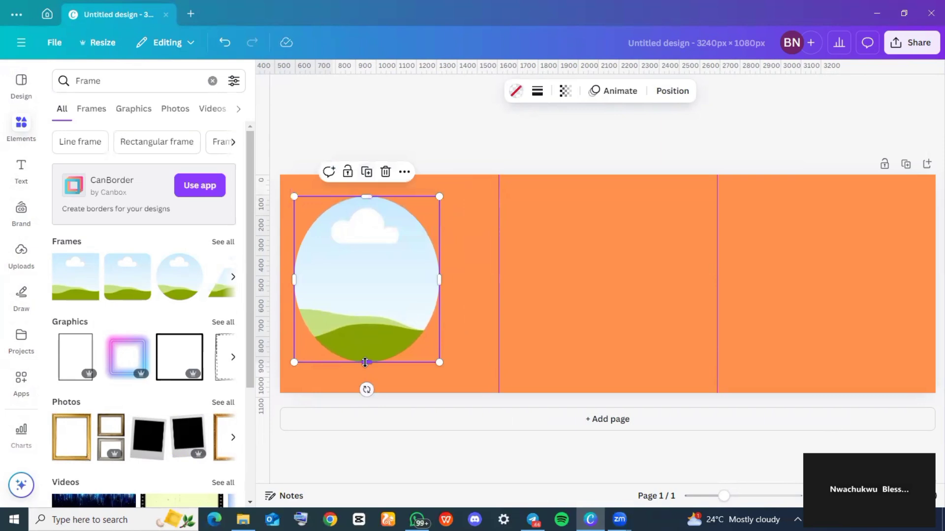
{"action": "left_click_drag", "start_coordinate": [367, 362], "coordinate": [367, 377]}
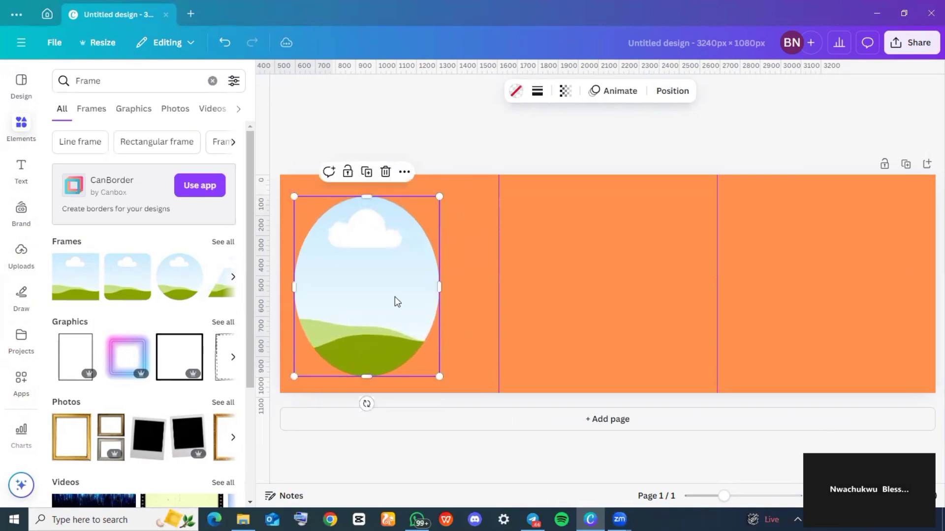
Duplicate the oval frame and move the copy into the third section.
{"action": "left_click", "coordinate": [366, 172]}
{"action": "left_click_drag", "start_coordinate": [371, 299], "coordinate": [856, 296]}
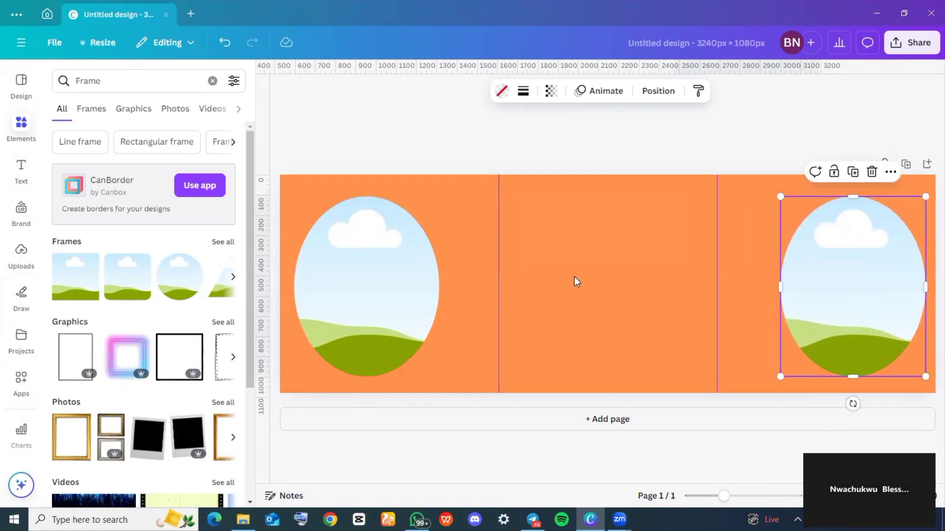
{"action": "left_click", "coordinate": [336, 283]}
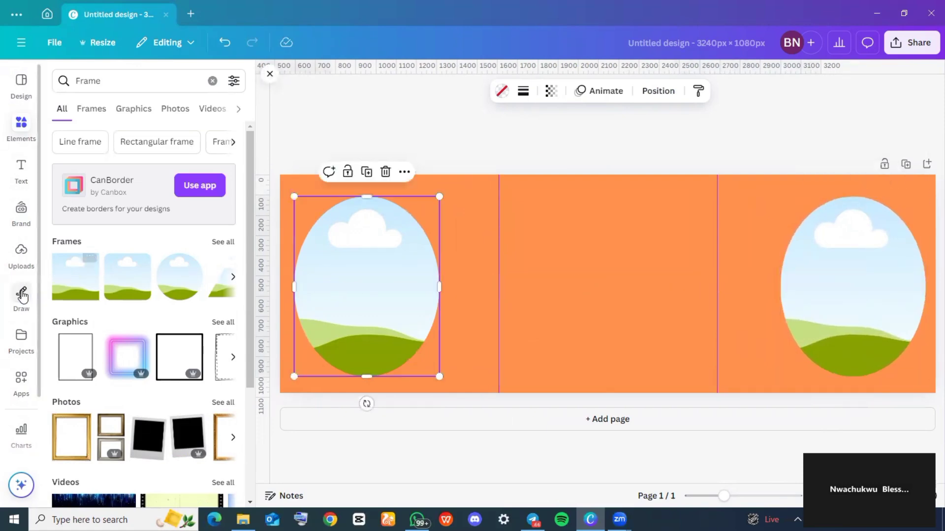
From Uploads, put the red-nails photo in the left oval and the lilac-nails photo in the right.
{"action": "left_click", "coordinate": [17, 270]}
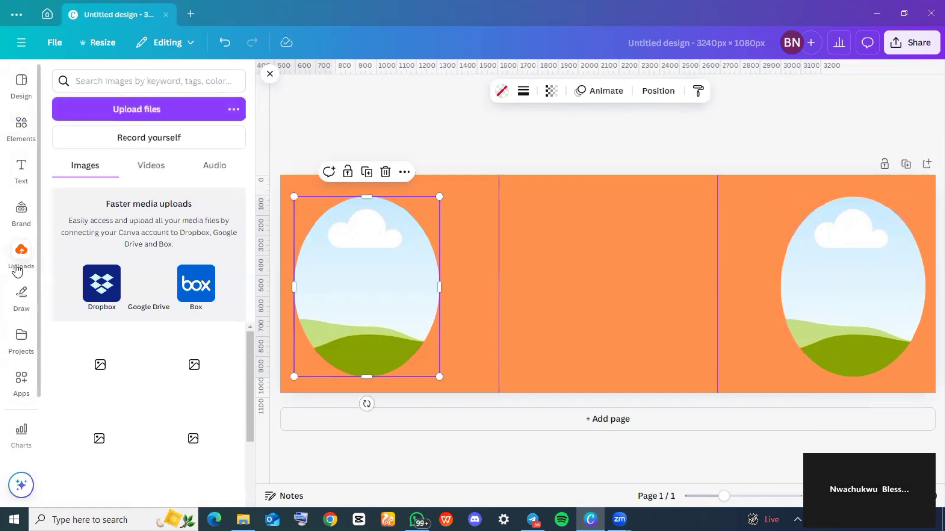
{"action": "scroll", "coordinate": [138, 374], "scroll_direction": "down", "scroll_amount": 1}
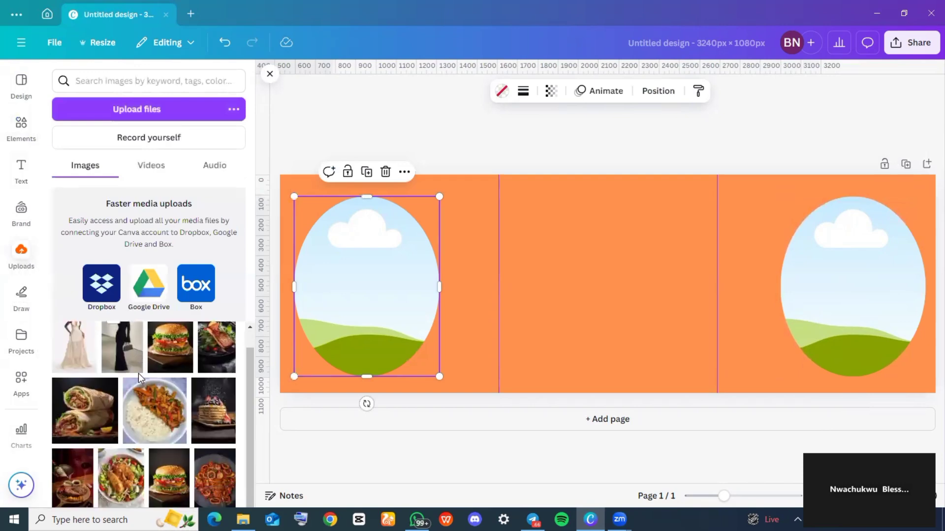
{"action": "scroll", "coordinate": [137, 374], "scroll_direction": "down", "scroll_amount": 2}
{"action": "scroll", "coordinate": [123, 376], "scroll_direction": "up", "scroll_amount": 3}
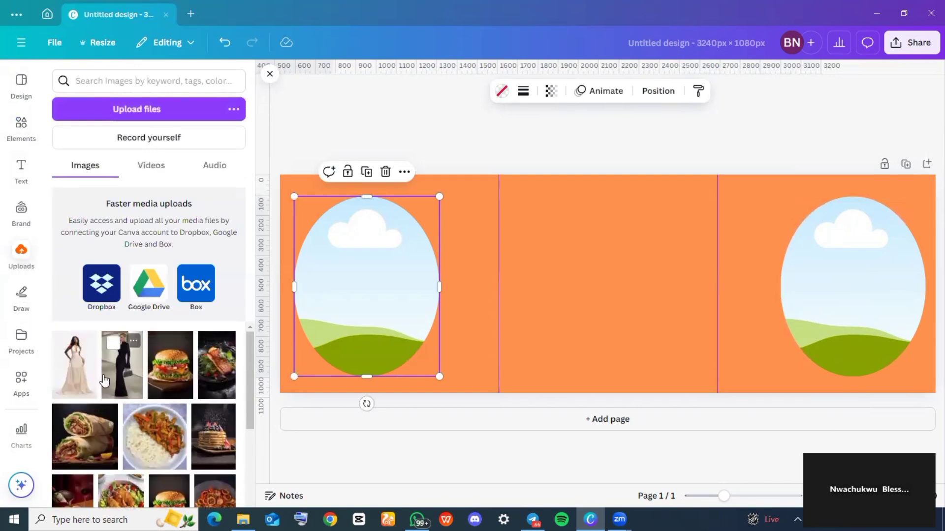
{"action": "scroll", "coordinate": [104, 381], "scroll_direction": "down", "scroll_amount": 3}
{"action": "left_click_drag", "start_coordinate": [143, 460], "coordinate": [355, 268]}
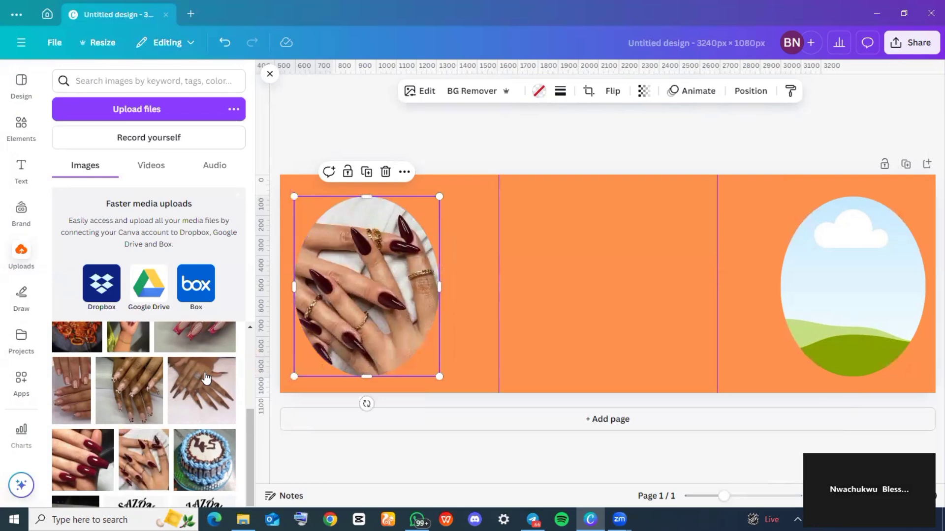
{"action": "scroll", "coordinate": [206, 378], "scroll_direction": "up", "scroll_amount": 1}
{"action": "left_click_drag", "start_coordinate": [128, 377], "coordinate": [849, 268]}
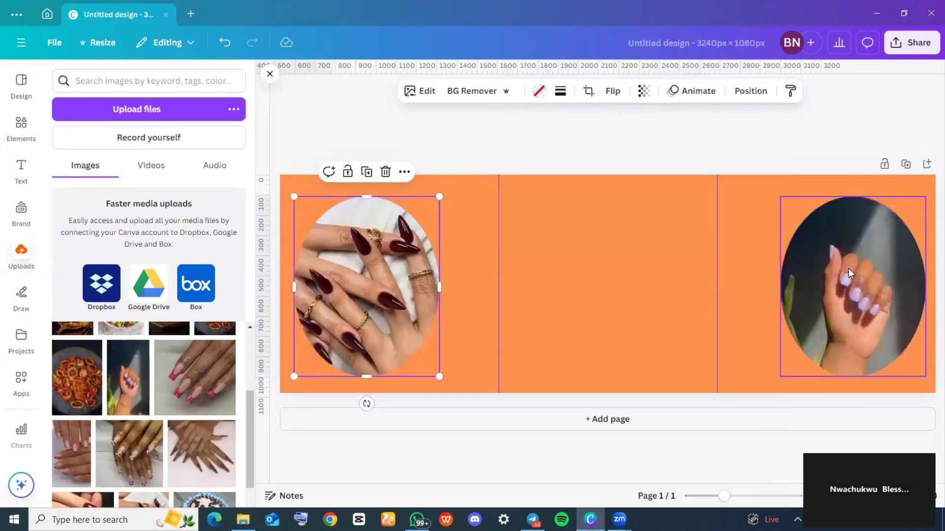
Search Elements for 'CURVE LINE' and show all matching graphics.
{"action": "left_click", "coordinate": [19, 129]}
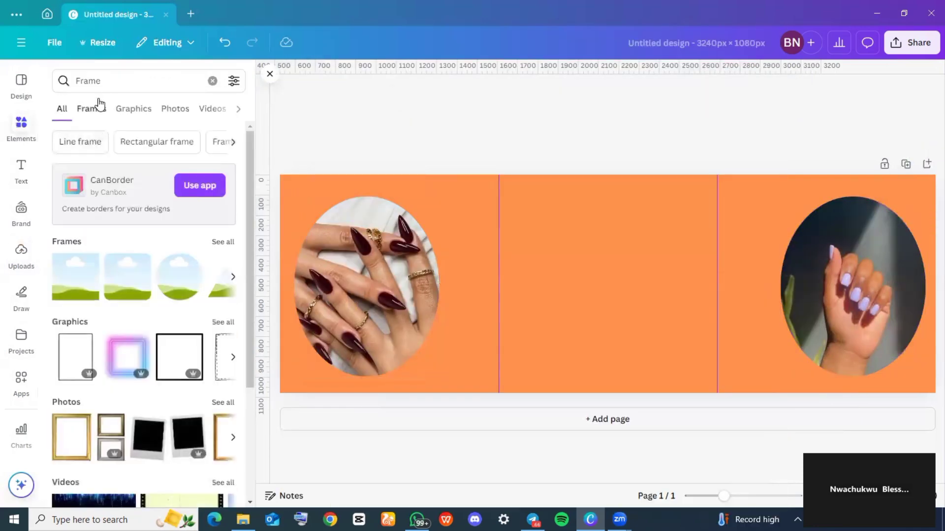
{"action": "left_click", "coordinate": [107, 83]}
{"action": "key", "text": "ctrl+a"}
{"action": "type", "text": "CU"}
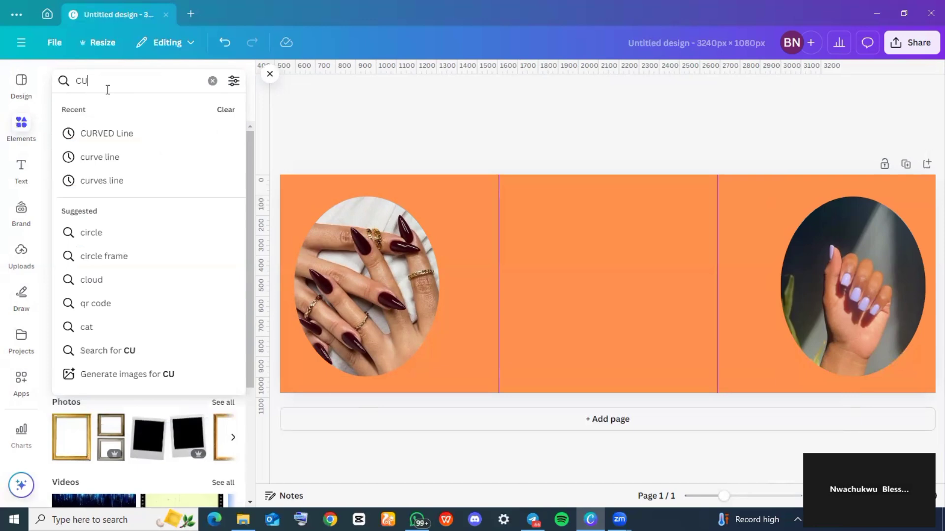
{"action": "type", "text": "RVE LINE"}
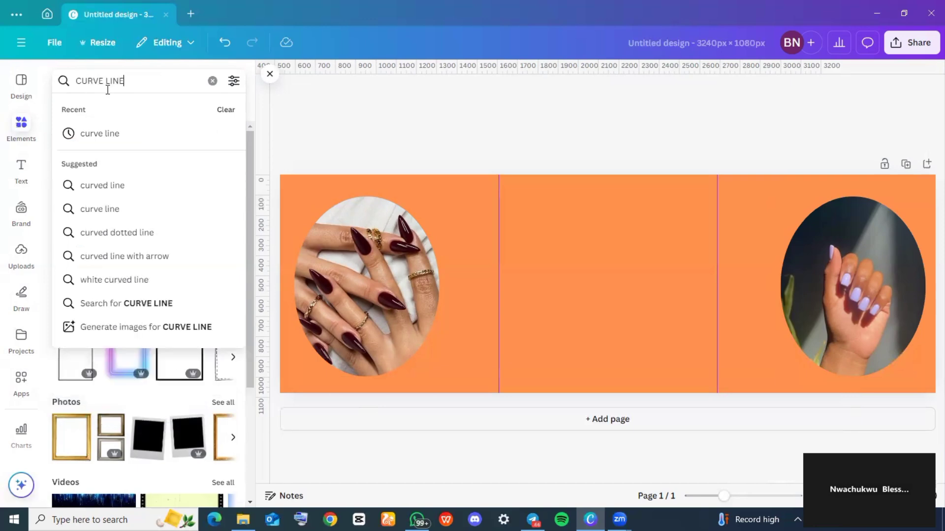
{"action": "key", "text": "Return"}
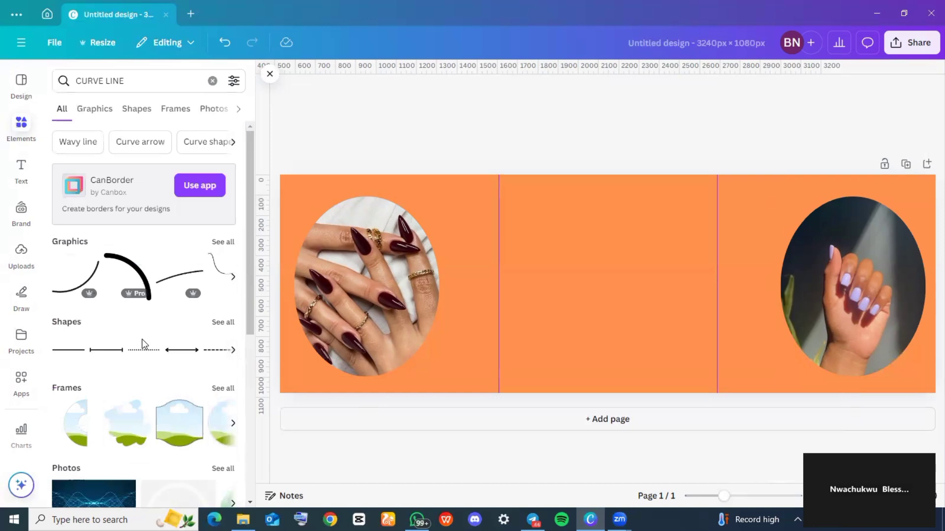
{"action": "left_click", "coordinate": [218, 242]}
Place the teal swoosh and enlarge it across the middle panel's lower half.
{"action": "scroll", "coordinate": [133, 339], "scroll_direction": "down", "scroll_amount": 2}
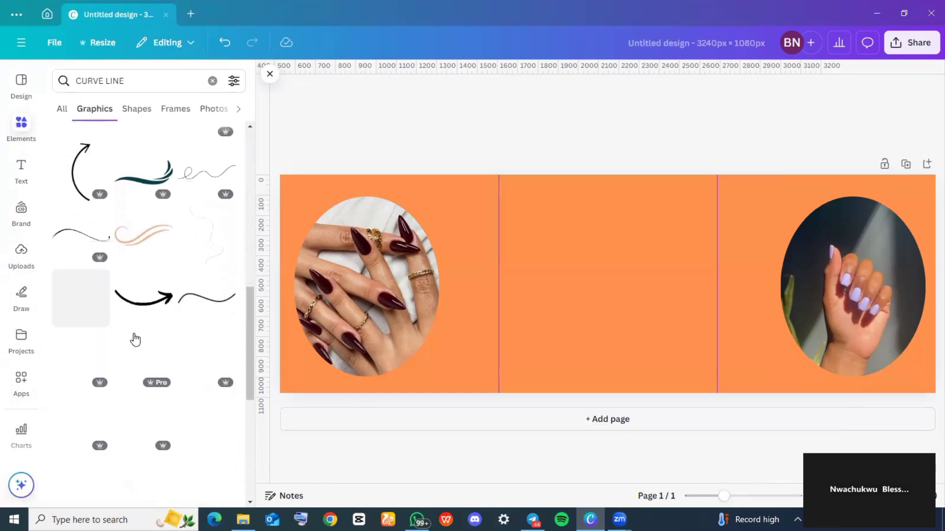
{"action": "scroll", "coordinate": [133, 338], "scroll_direction": "up", "scroll_amount": 5}
{"action": "left_click_drag", "start_coordinate": [141, 329], "coordinate": [519, 310]}
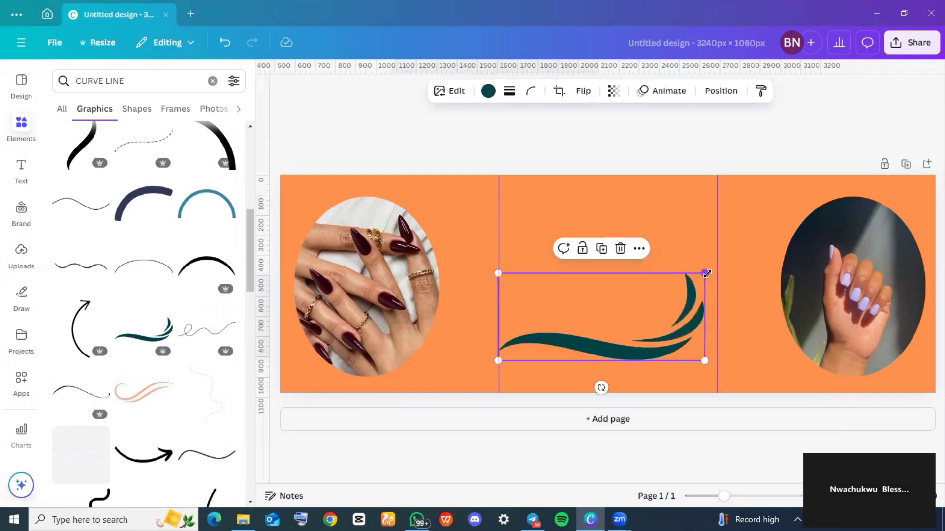
{"action": "left_click_drag", "start_coordinate": [705, 274], "coordinate": [765, 223]}
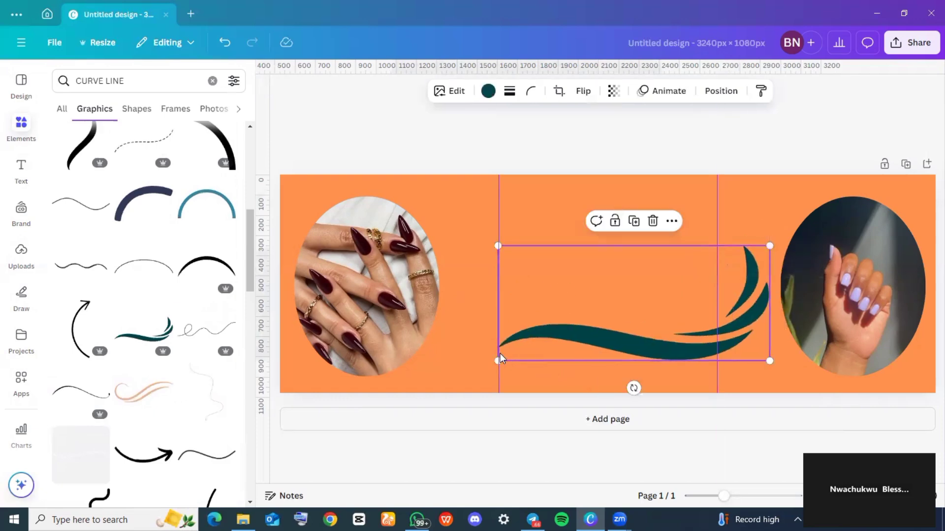
{"action": "left_click_drag", "start_coordinate": [498, 361], "coordinate": [401, 396]}
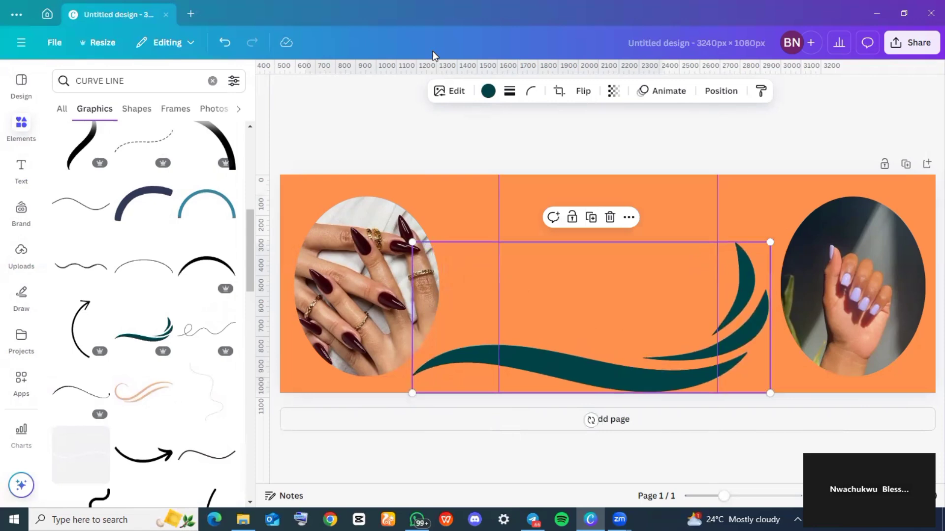
Recolour the swoosh dark brown using a colour from the photos.
{"action": "left_click", "coordinate": [487, 91]}
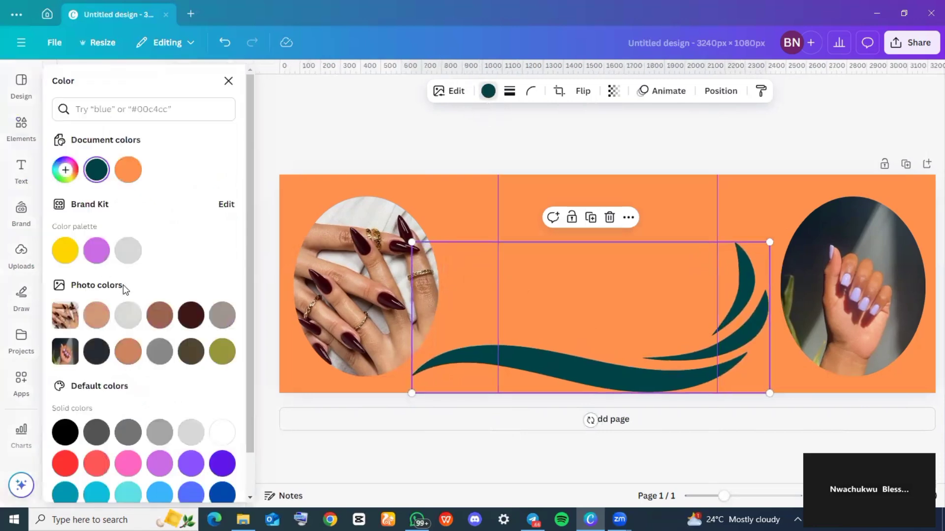
{"action": "left_click", "coordinate": [163, 318]}
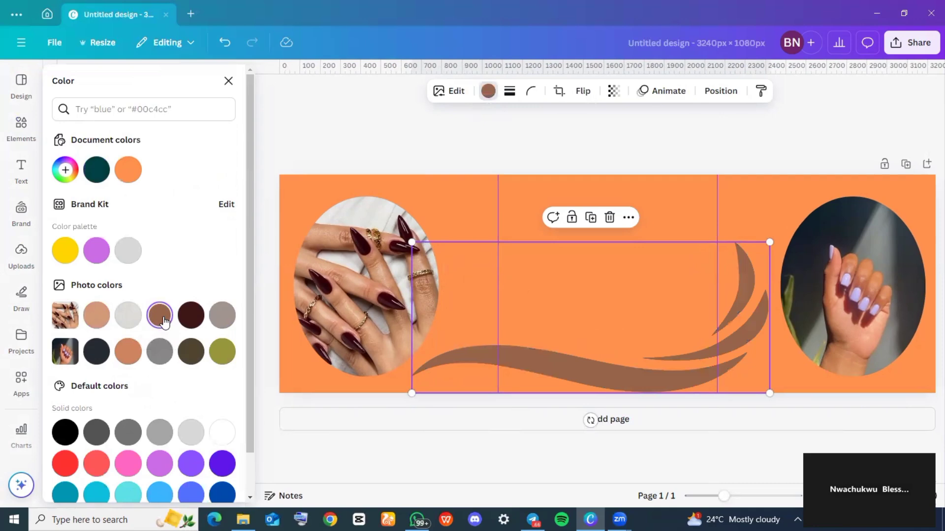
{"action": "left_click", "coordinate": [191, 315]}
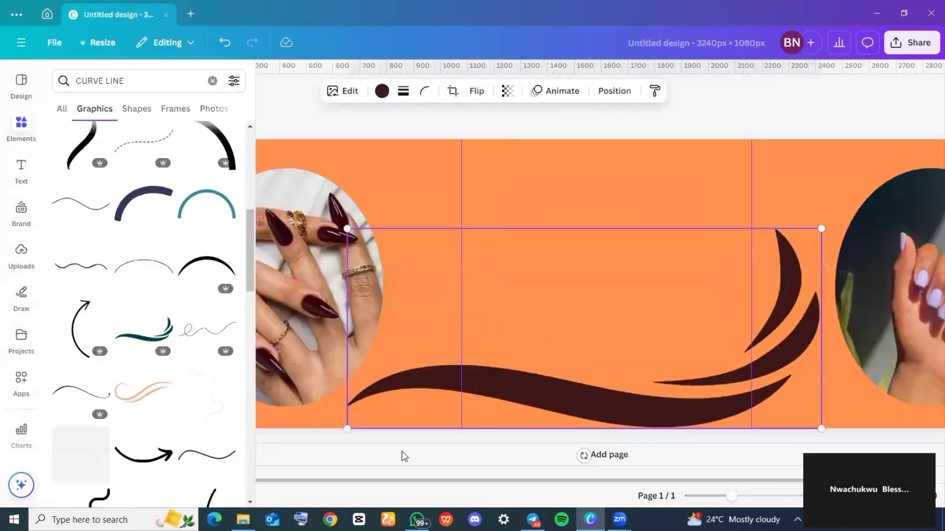
Add a black burst graphic near the top edge of the middle panel.
{"action": "key", "text": "ctrl+minus"}
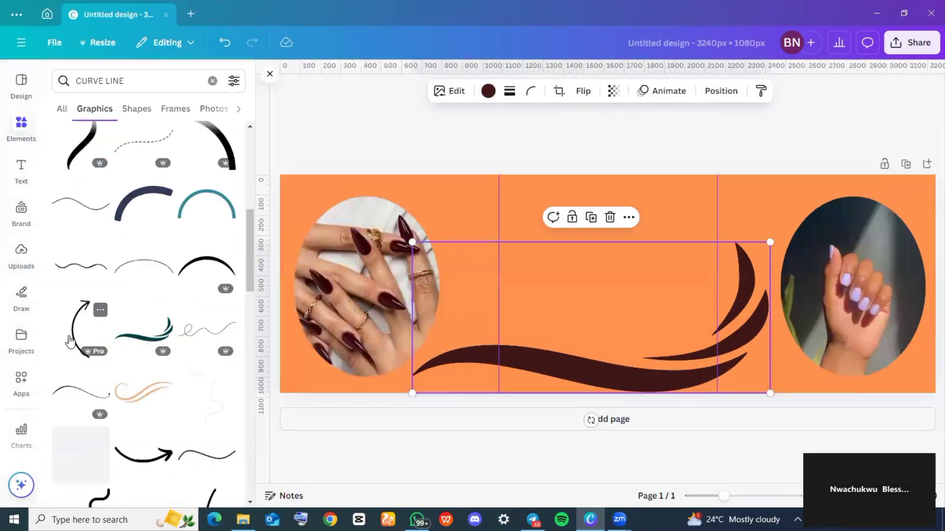
{"action": "scroll", "coordinate": [186, 349], "scroll_direction": "down", "scroll_amount": 5}
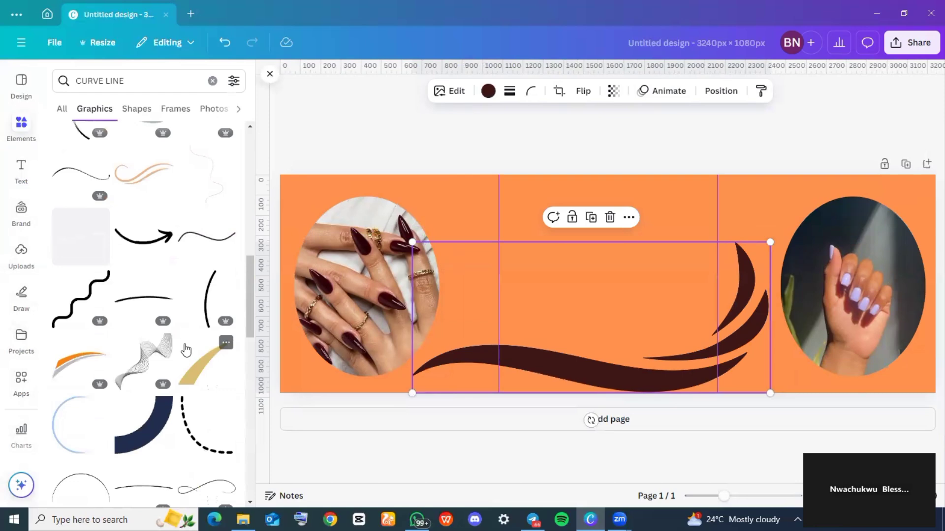
{"action": "scroll", "coordinate": [186, 349], "scroll_direction": "down", "scroll_amount": 6}
{"action": "left_click", "coordinate": [195, 270]}
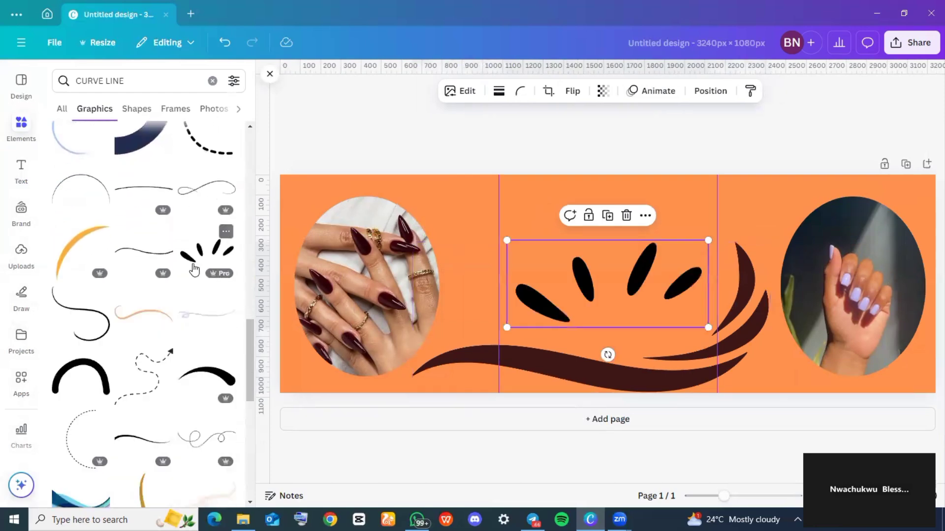
{"action": "left_click_drag", "start_coordinate": [599, 280], "coordinate": [522, 212]}
{"action": "left_click", "coordinate": [21, 170]}
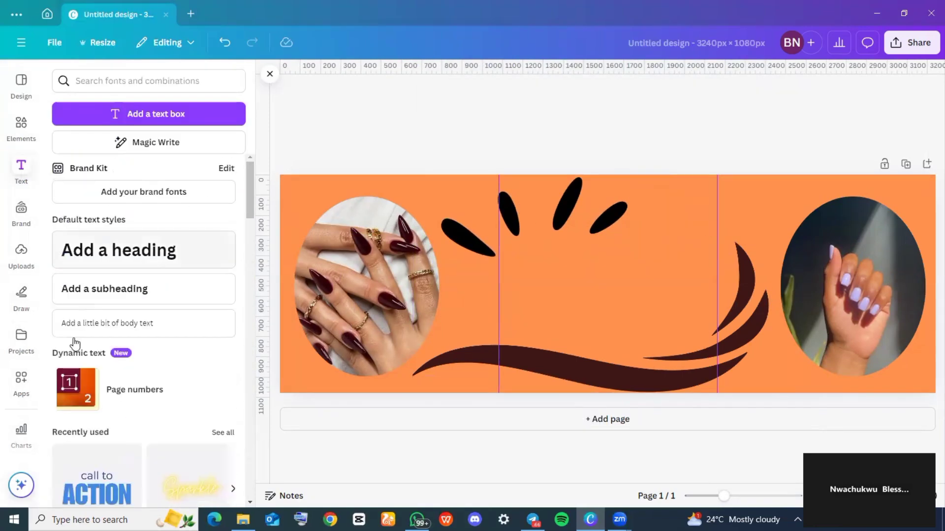
Add a 'NAILS BY' heading in Times New Roman under the burst, plus another heading box.
{"action": "left_click", "coordinate": [123, 254]}
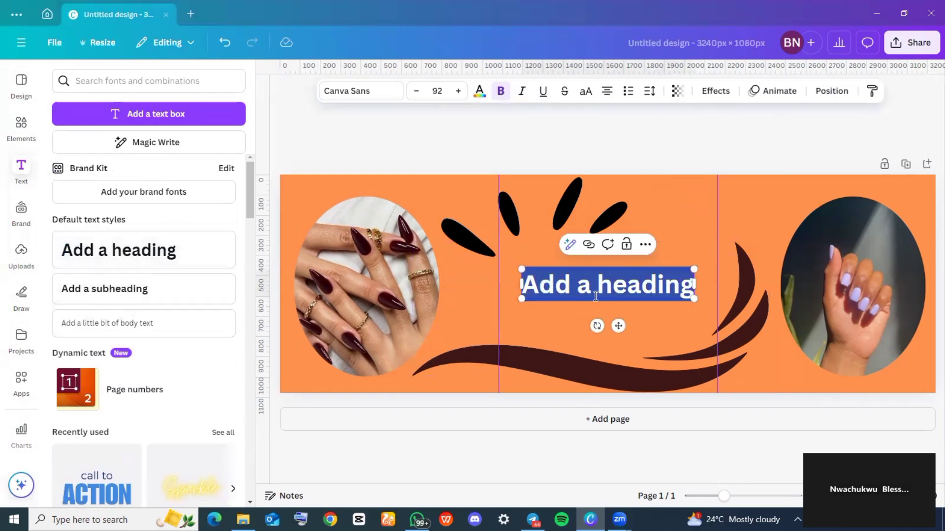
{"action": "type", "text": "NAI"}
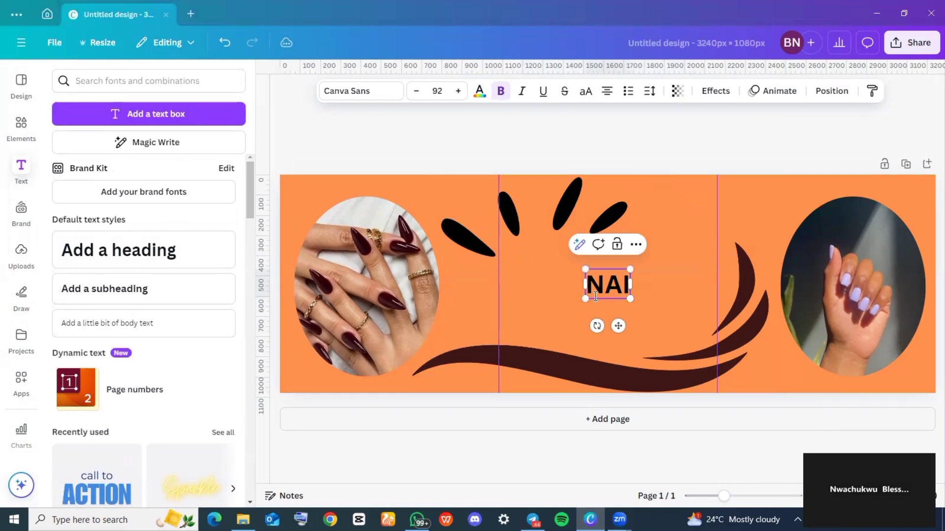
{"action": "type", "text": "LS BY"}
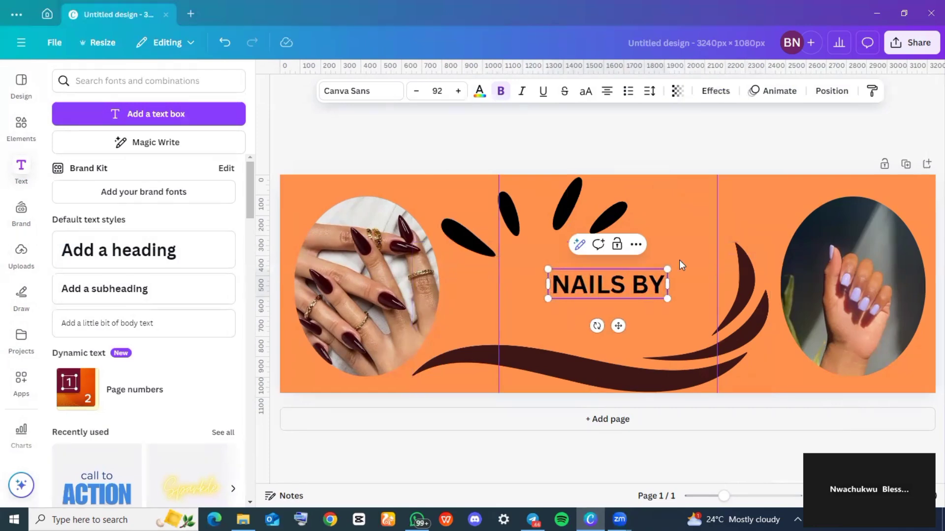
{"action": "left_click", "coordinate": [702, 252]}
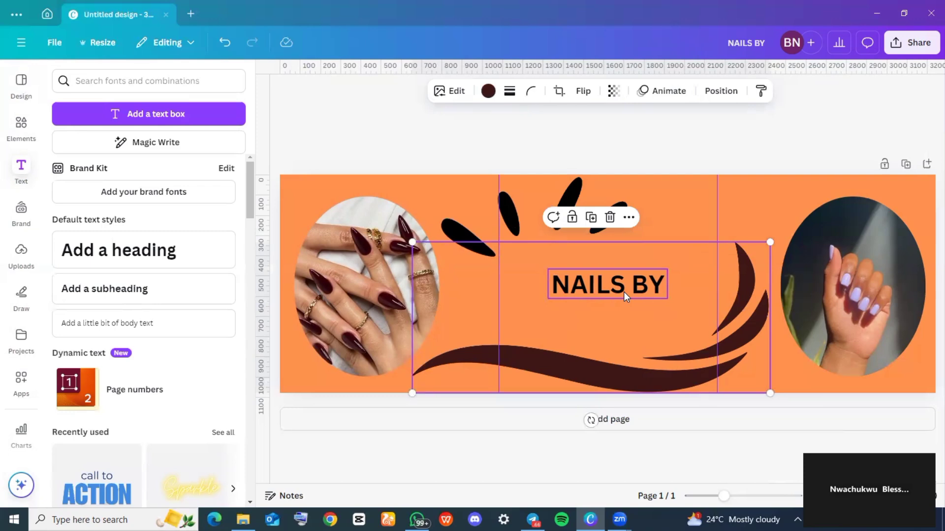
{"action": "left_click_drag", "start_coordinate": [624, 291], "coordinate": [576, 269]}
{"action": "left_click", "coordinate": [361, 91]}
{"action": "left_click", "coordinate": [110, 271]}
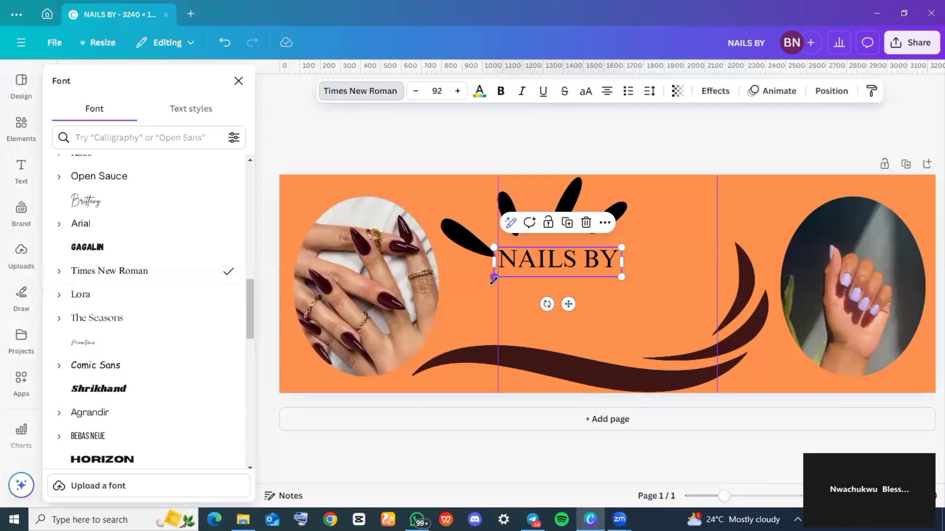
{"action": "key", "text": "t"}
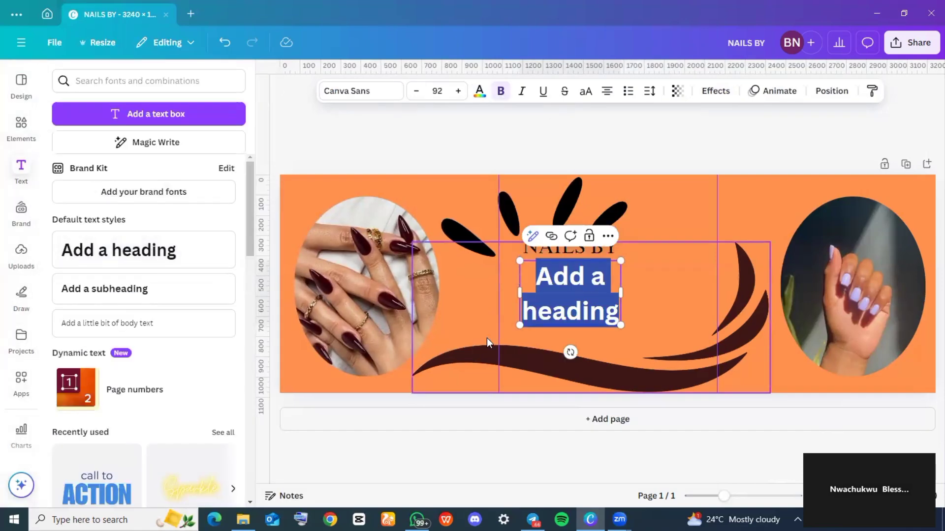
Make the second heading read 'CINDY' in the Horizon font.
{"action": "type", "text": "CINDY"}
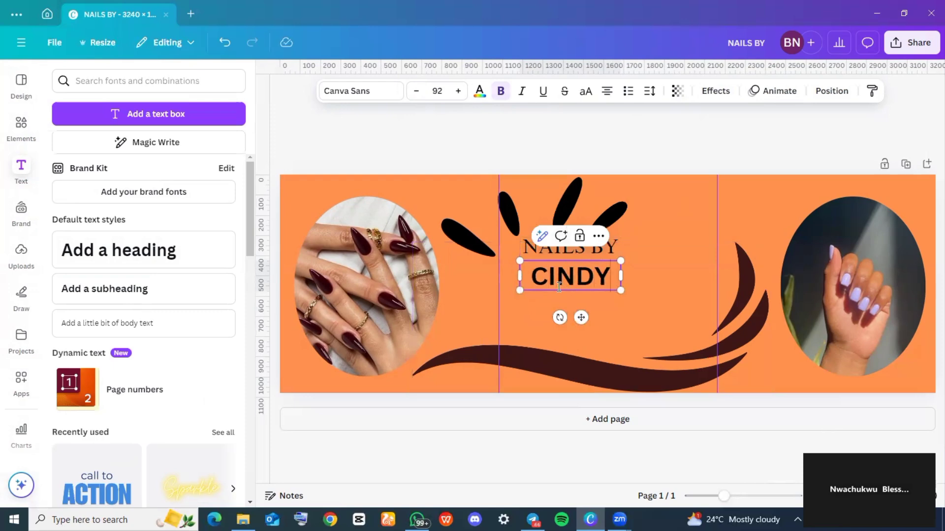
{"action": "left_click", "coordinate": [645, 227]}
{"action": "left_click", "coordinate": [536, 273]}
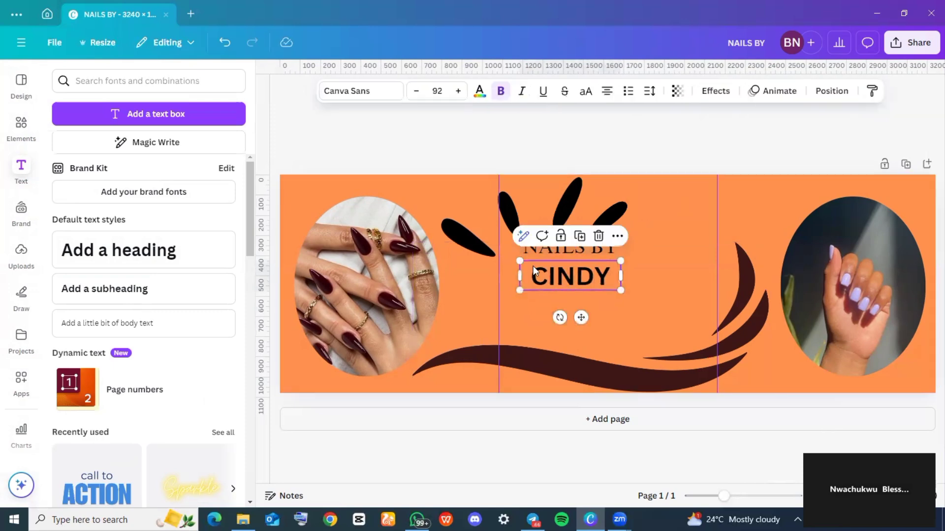
{"action": "left_click", "coordinate": [390, 95]}
{"action": "scroll", "coordinate": [112, 333], "scroll_direction": "down", "scroll_amount": 10}
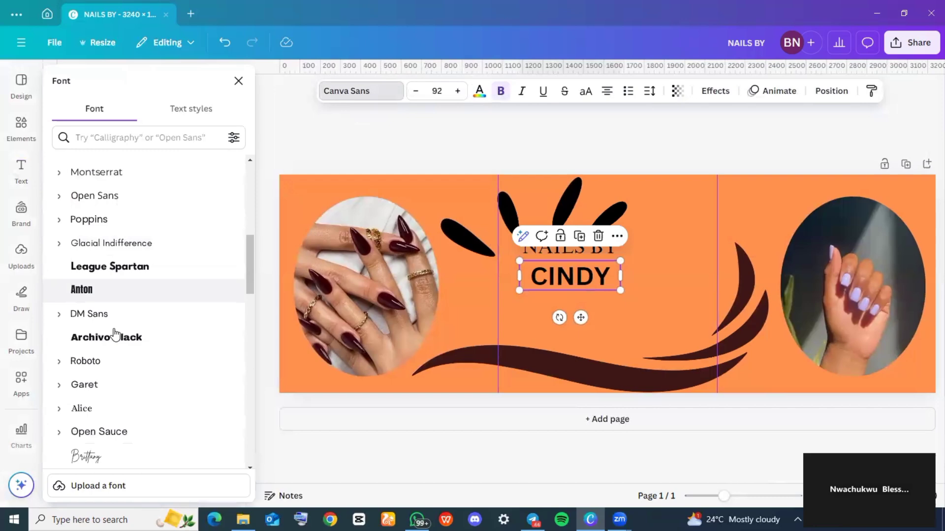
{"action": "left_click", "coordinate": [115, 250]}
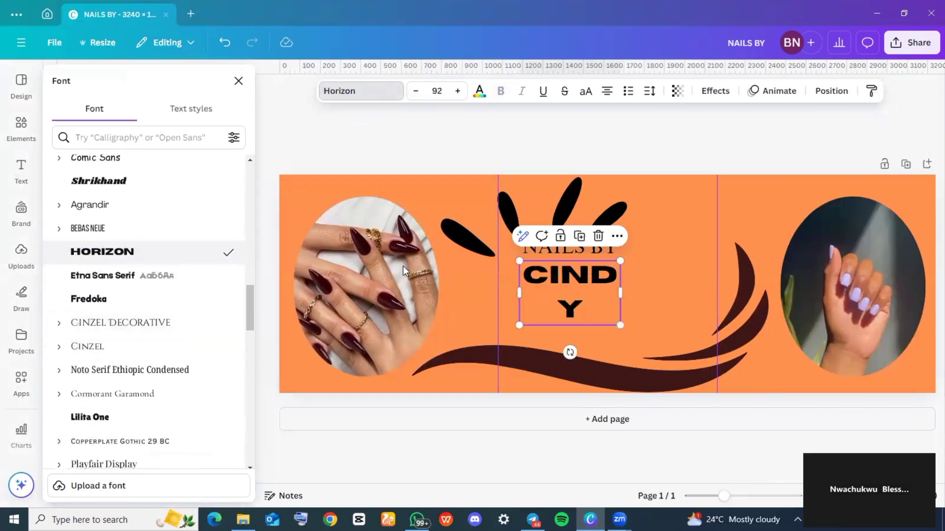
Shrink CINDY to size 72 and place it just below and right of NAILS BY.
{"action": "left_click", "coordinate": [416, 95]}
{"action": "left_click", "coordinate": [416, 95]}
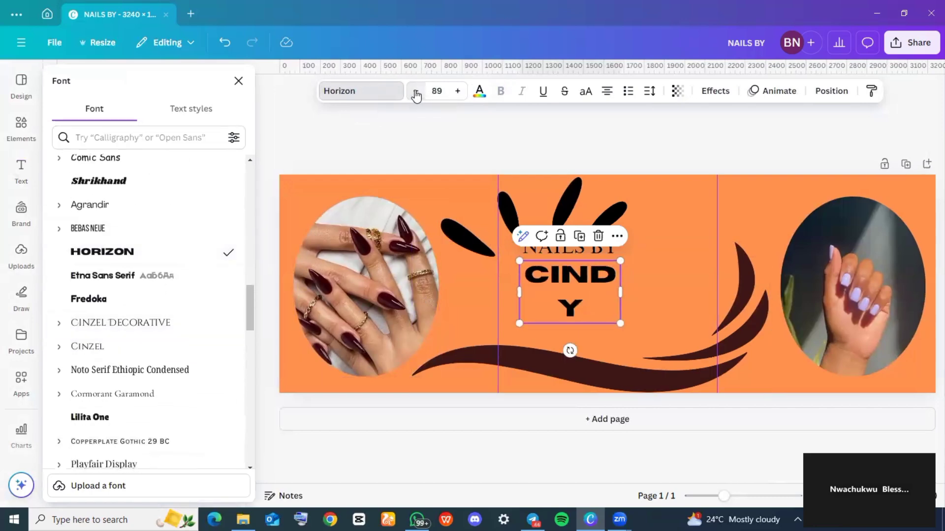
{"action": "left_click", "coordinate": [416, 95]}
{"action": "left_click", "coordinate": [416, 95]}
{"action": "left_click", "coordinate": [416, 95]}
{"action": "left_click", "coordinate": [416, 95]}
{"action": "left_click", "coordinate": [416, 95]}
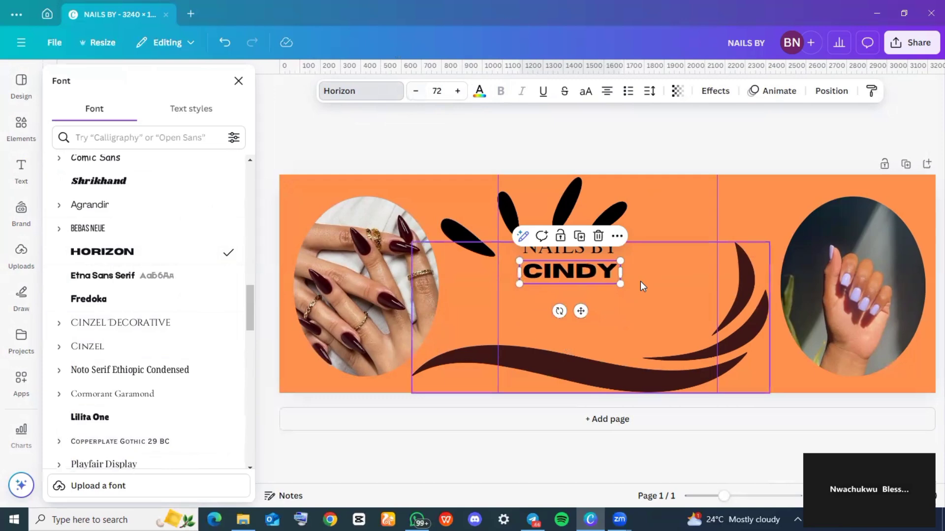
{"action": "left_click_drag", "start_coordinate": [602, 269], "coordinate": [661, 280]}
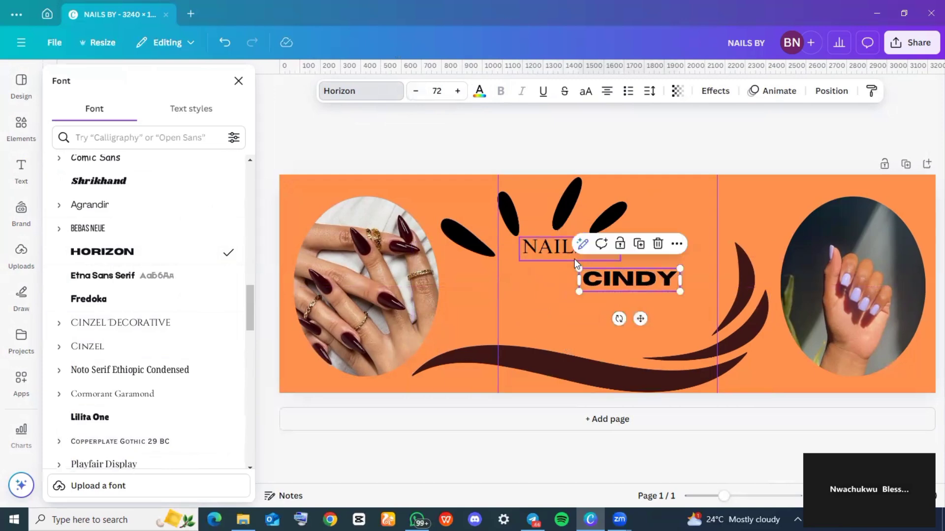
{"action": "left_click", "coordinate": [574, 259]}
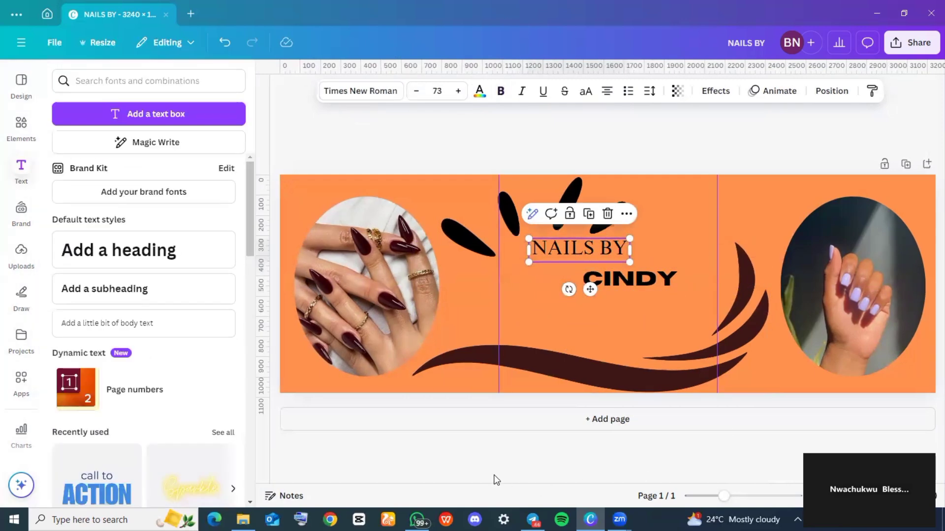
{"action": "left_click", "coordinate": [493, 444]}
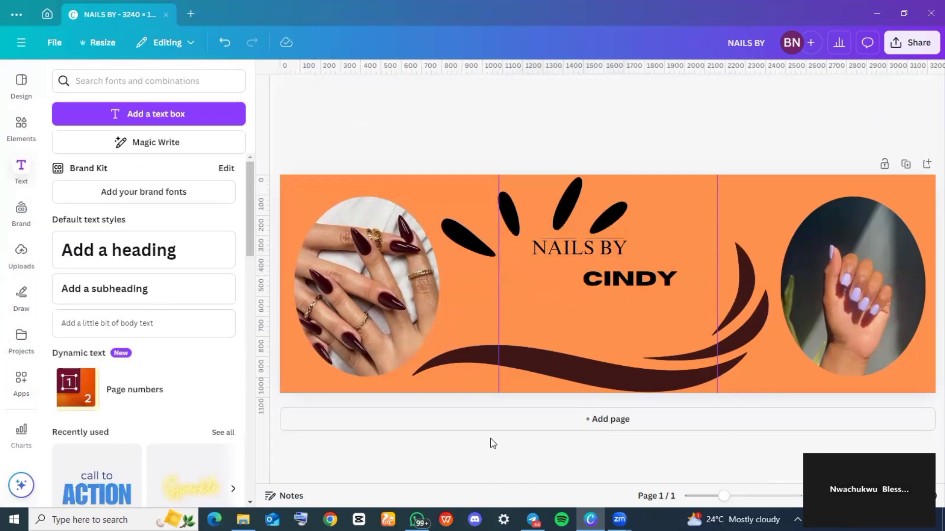
Add a plain line element across the middle panel under CINDY.
{"action": "left_click", "coordinate": [14, 130]}
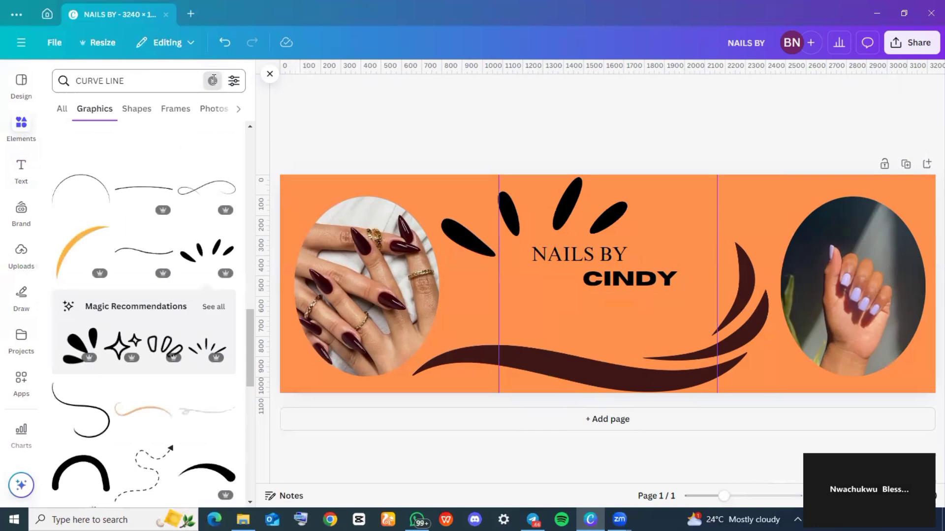
{"action": "left_click", "coordinate": [212, 82]}
{"action": "key", "text": "l"}
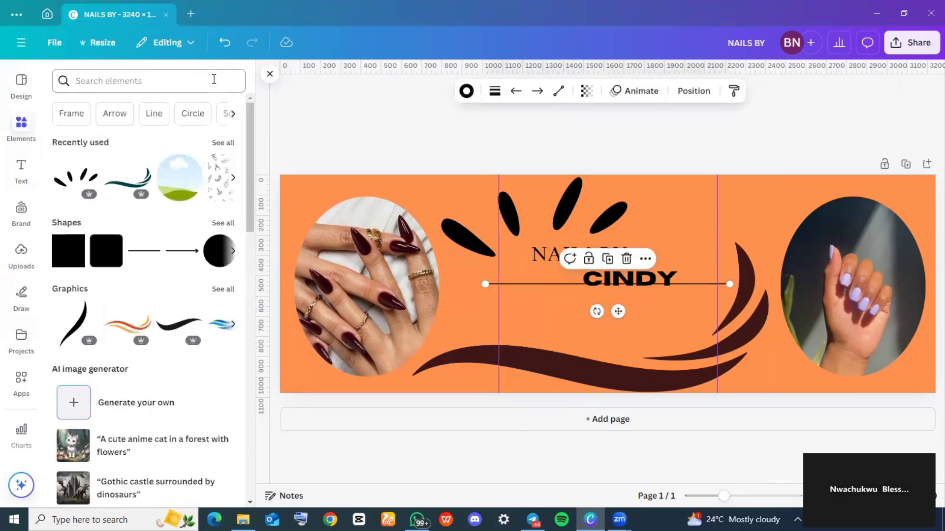
Search the elements library for 'NAAILS' and browse the nail graphics results.
{"action": "left_click", "coordinate": [109, 73]}
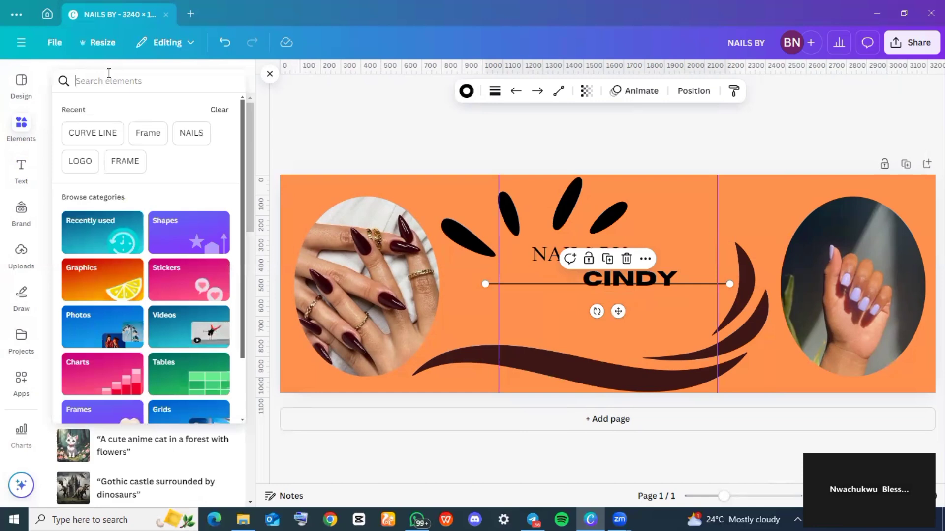
{"action": "type", "text": "NAAILS"}
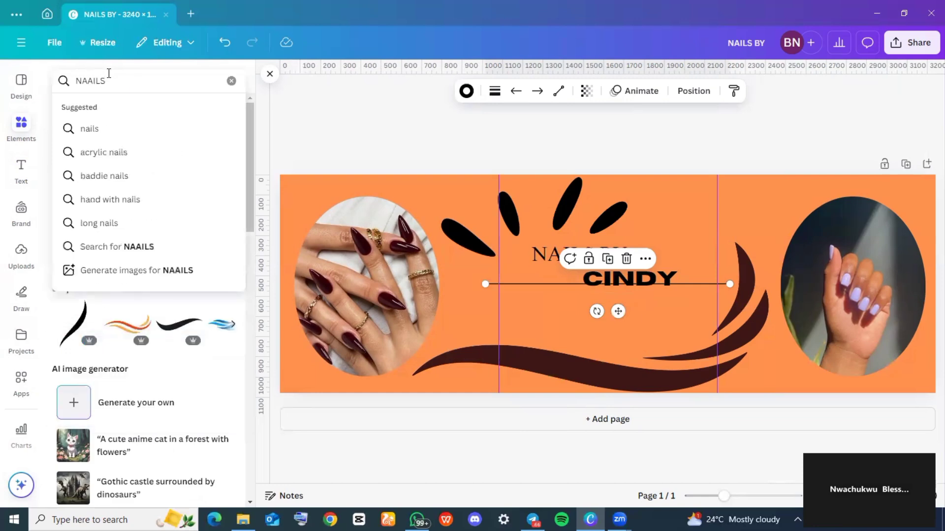
{"action": "key", "text": "Return"}
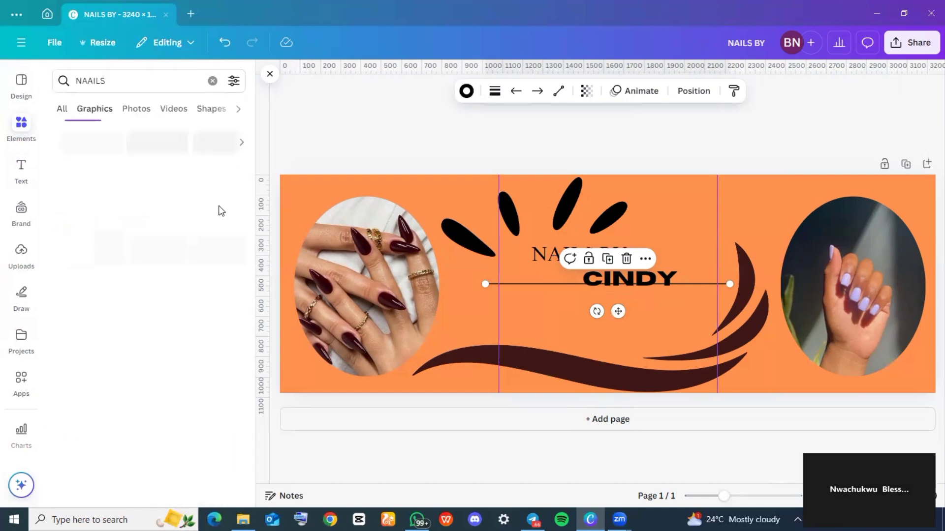
{"action": "scroll", "coordinate": [141, 299], "scroll_direction": "down", "scroll_amount": 15}
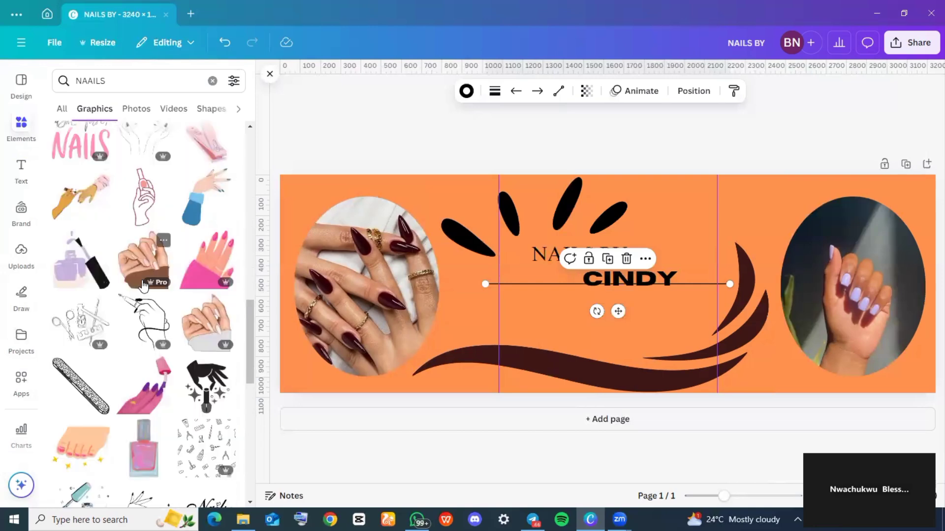
{"action": "scroll", "coordinate": [143, 285], "scroll_direction": "down", "scroll_amount": 5}
{"action": "scroll", "coordinate": [143, 285], "scroll_direction": "down", "scroll_amount": 2}
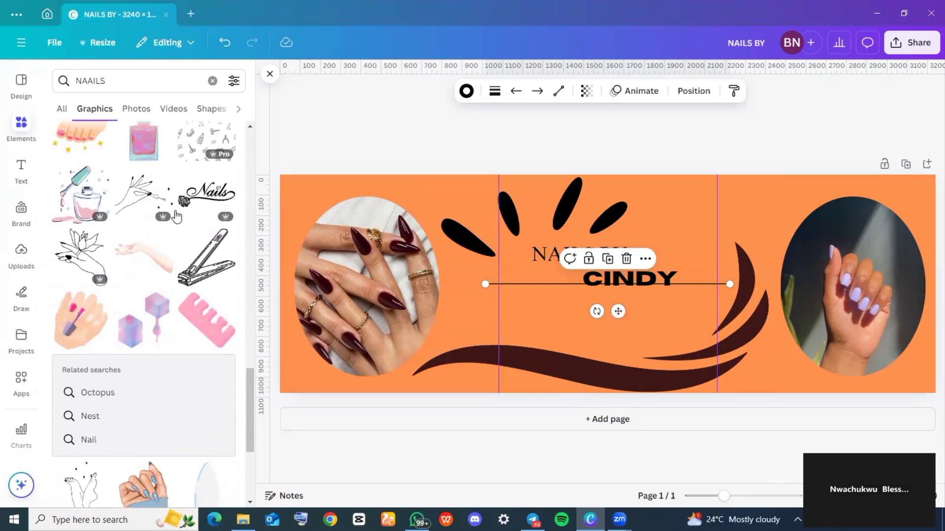
{"action": "scroll", "coordinate": [118, 283], "scroll_direction": "down", "scroll_amount": 6}
{"action": "scroll", "coordinate": [118, 283], "scroll_direction": "up", "scroll_amount": 10}
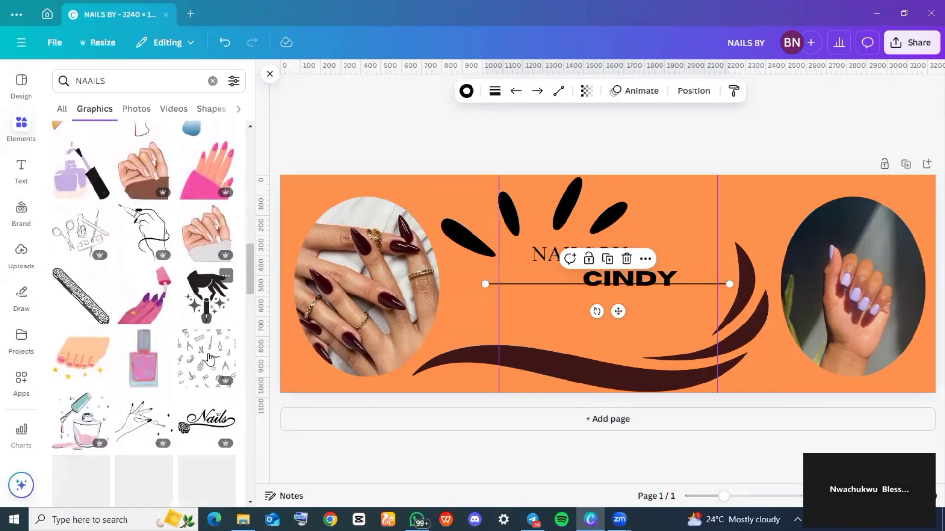
Place the nail-tools pattern on the banner and stretch it over the middle panel.
{"action": "left_click_drag", "start_coordinate": [212, 365], "coordinate": [553, 226]}
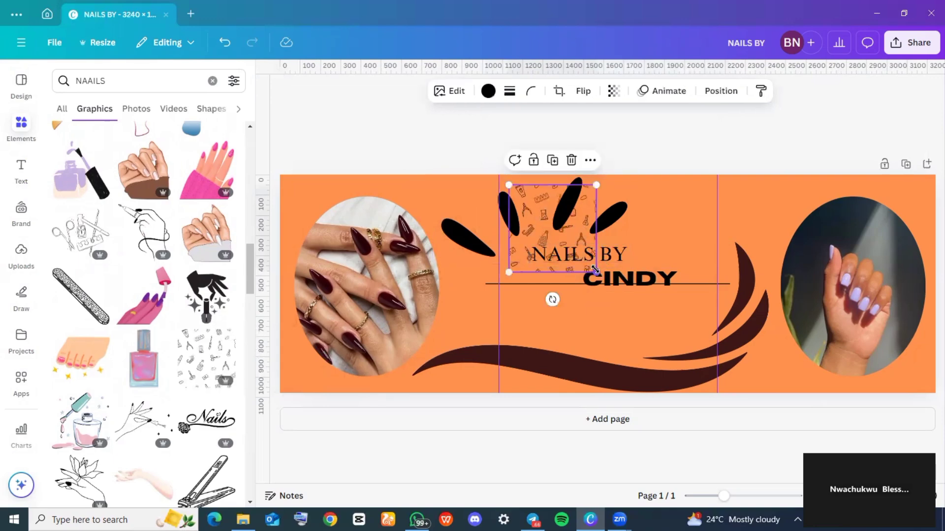
{"action": "left_click_drag", "start_coordinate": [613, 270], "coordinate": [635, 309]}
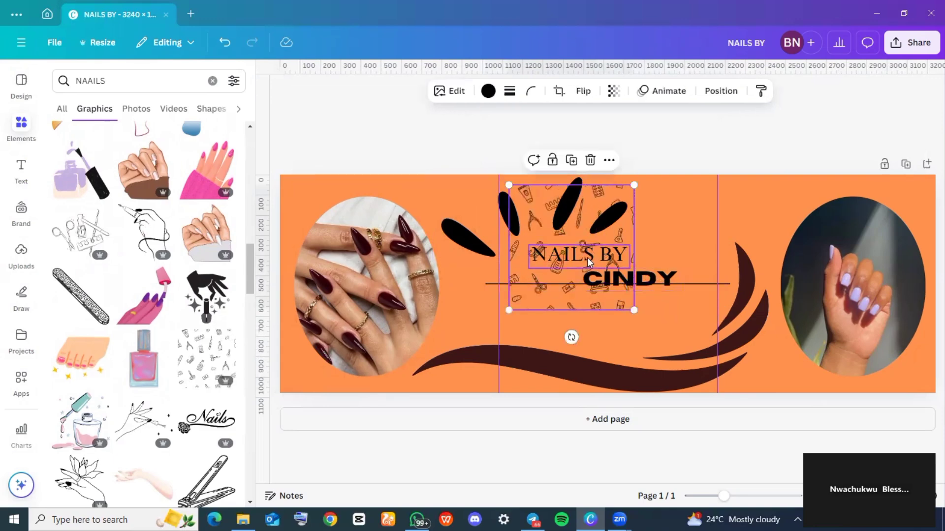
{"action": "left_click_drag", "start_coordinate": [591, 261], "coordinate": [708, 283]}
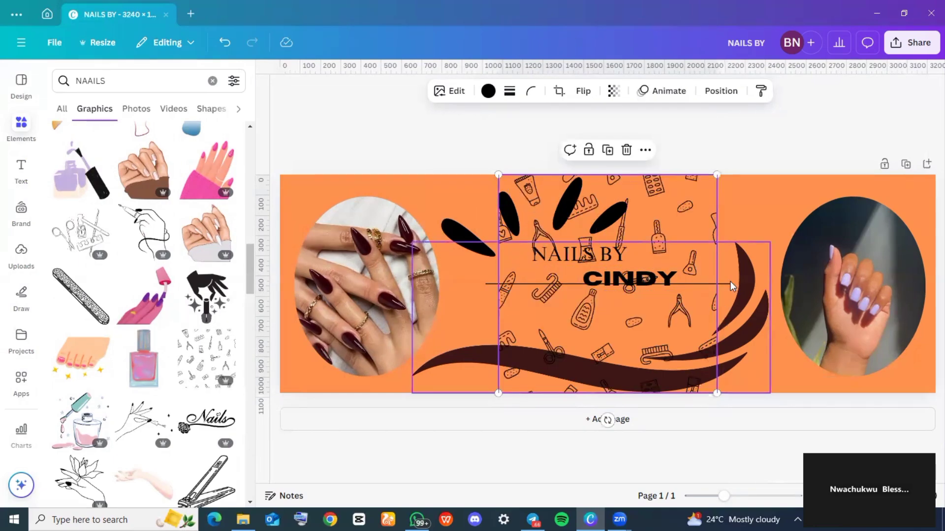
Fade the pattern to 34 transparency and duplicate it.
{"action": "left_click", "coordinate": [614, 92]}
{"action": "left_click_drag", "start_coordinate": [641, 140], "coordinate": [584, 144]}
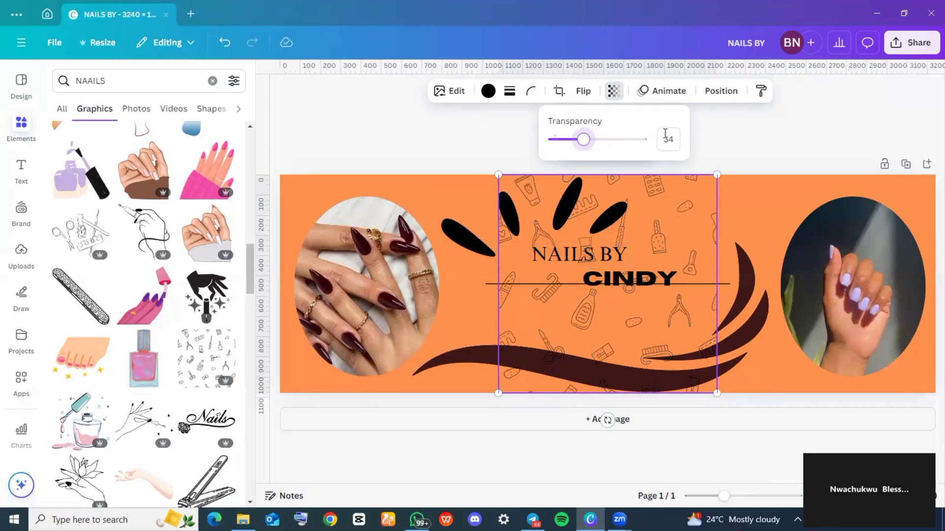
{"action": "key", "text": "Escape"}
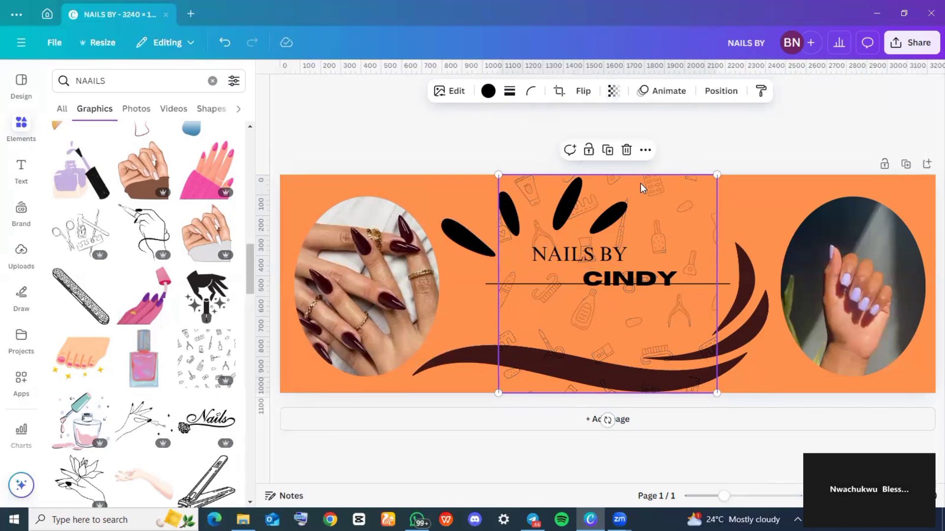
{"action": "left_click", "coordinate": [607, 151]}
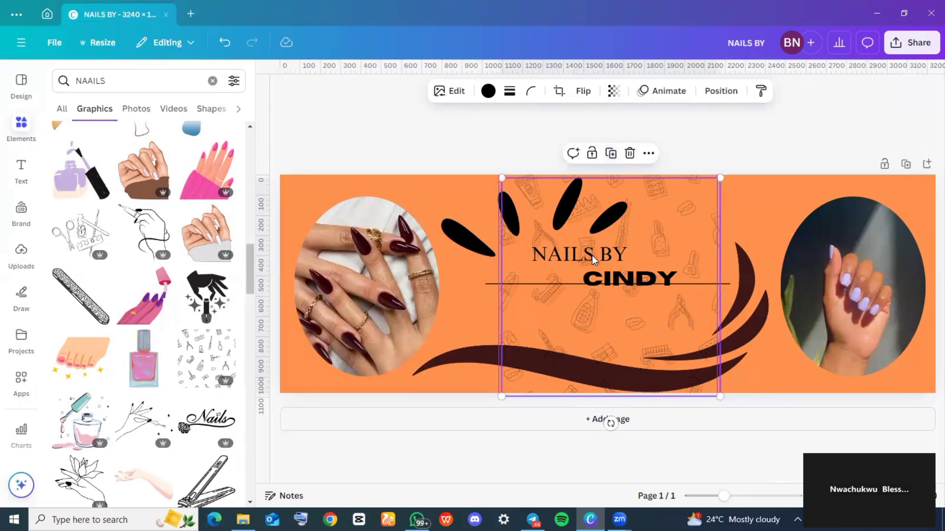
Move the pattern copy over the right panel, then select the pattern on the left panel.
{"action": "left_click_drag", "start_coordinate": [562, 259], "coordinate": [805, 253]}
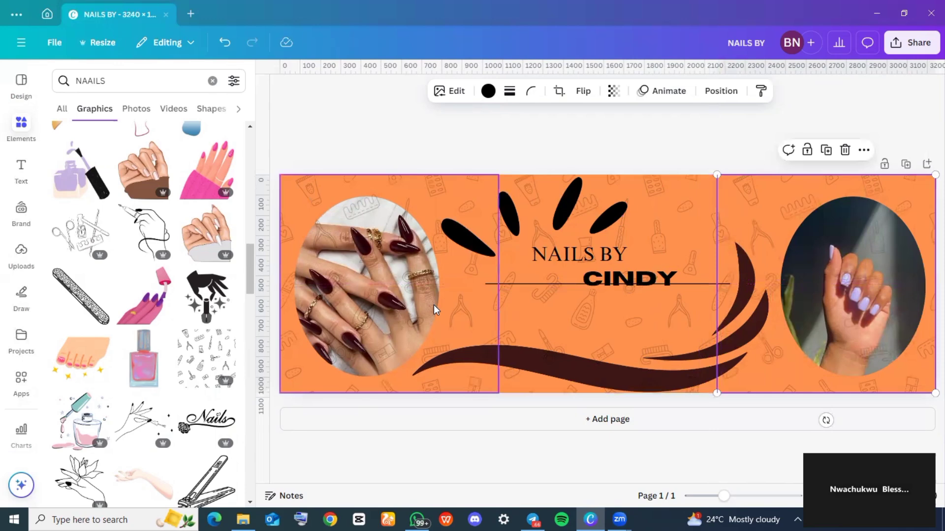
{"action": "left_click", "coordinate": [451, 299]}
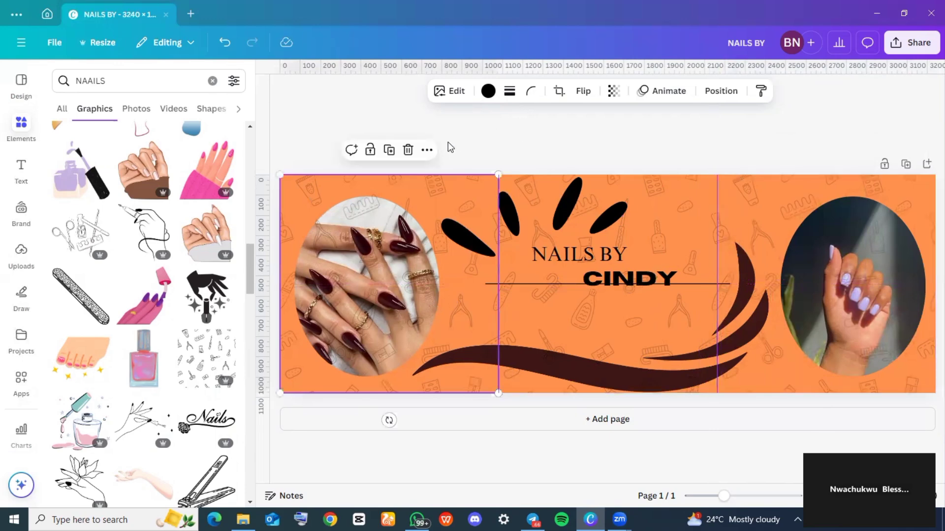
Send the left-panel pattern to the back of the layer stack.
{"action": "left_click", "coordinate": [427, 150]}
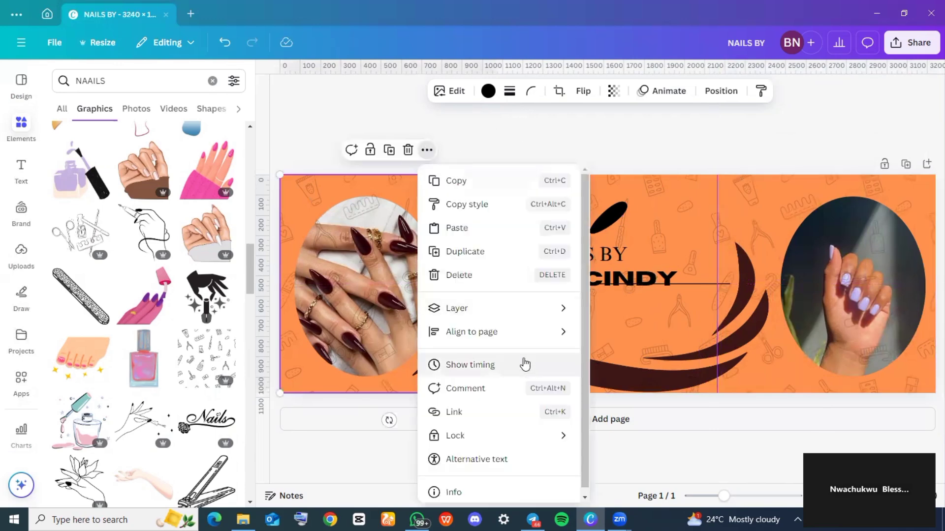
{"action": "mouse_move", "coordinate": [531, 313]}
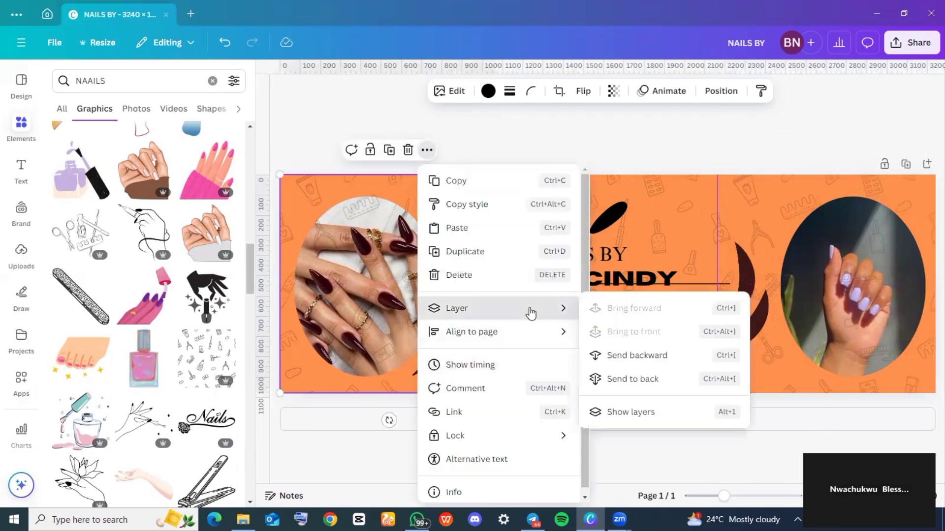
{"action": "left_click", "coordinate": [616, 382]}
{"action": "mouse_move", "coordinate": [560, 310]}
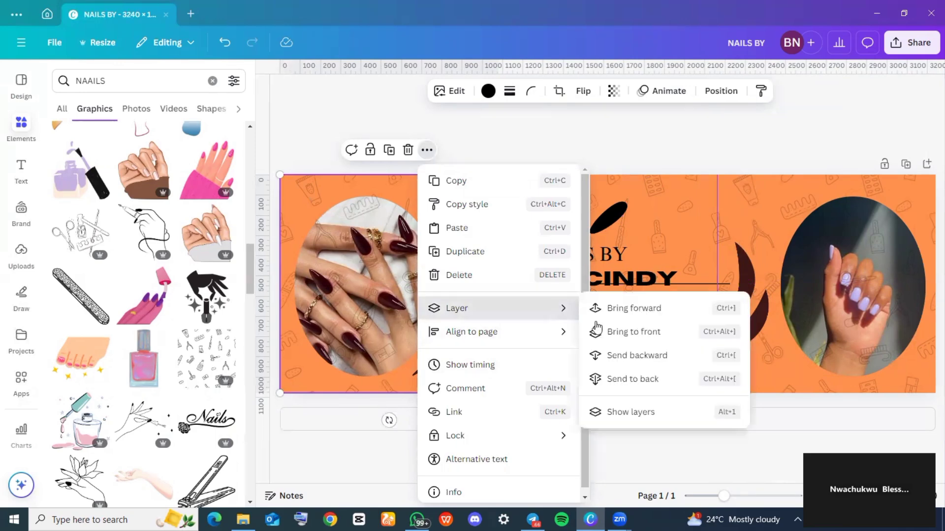
{"action": "left_click", "coordinate": [618, 356]}
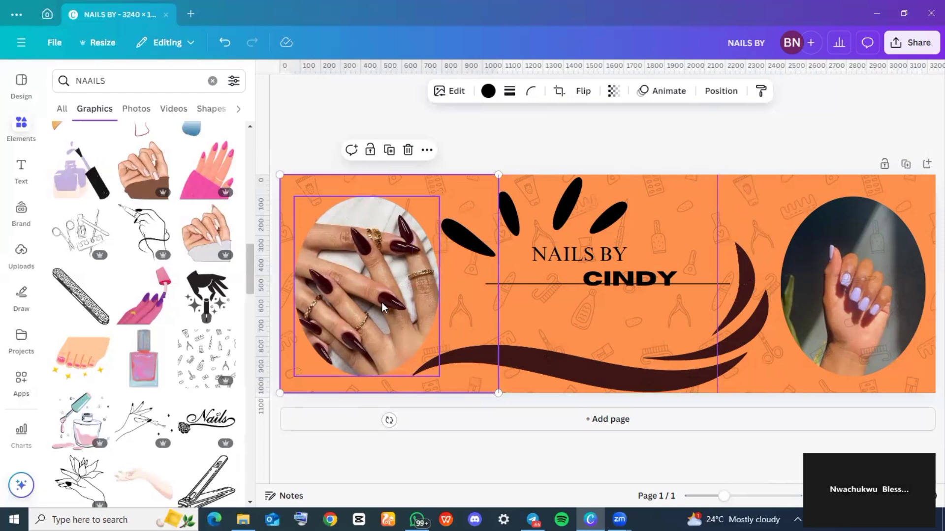
Send the middle and right patterns backward, behind the title text and the right photo.
{"action": "left_click", "coordinate": [578, 289]}
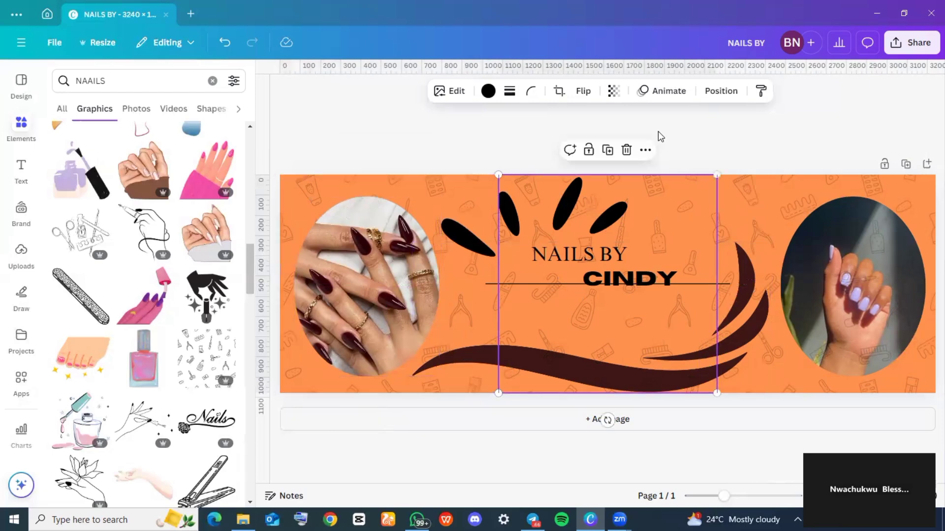
{"action": "left_click", "coordinate": [646, 150]}
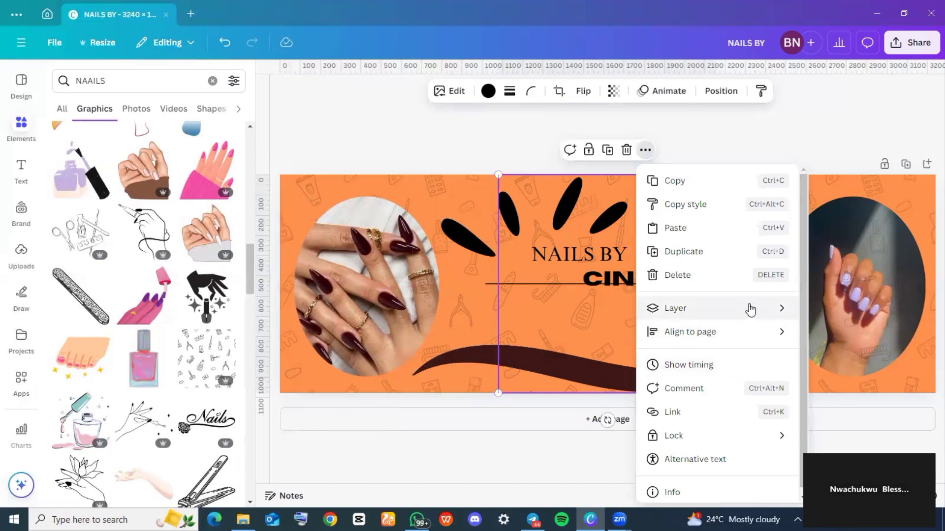
{"action": "mouse_move", "coordinate": [738, 310]}
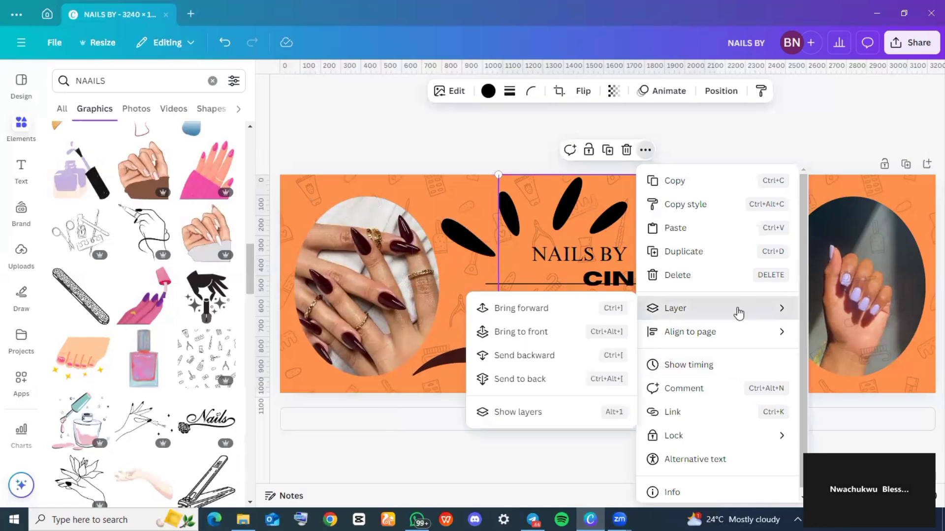
{"action": "left_click", "coordinate": [563, 366]}
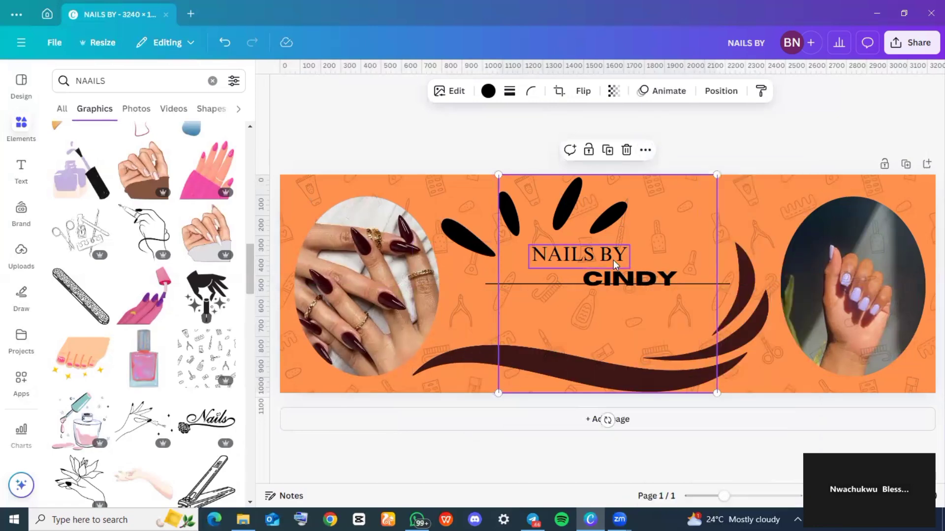
{"action": "left_click", "coordinate": [778, 219]}
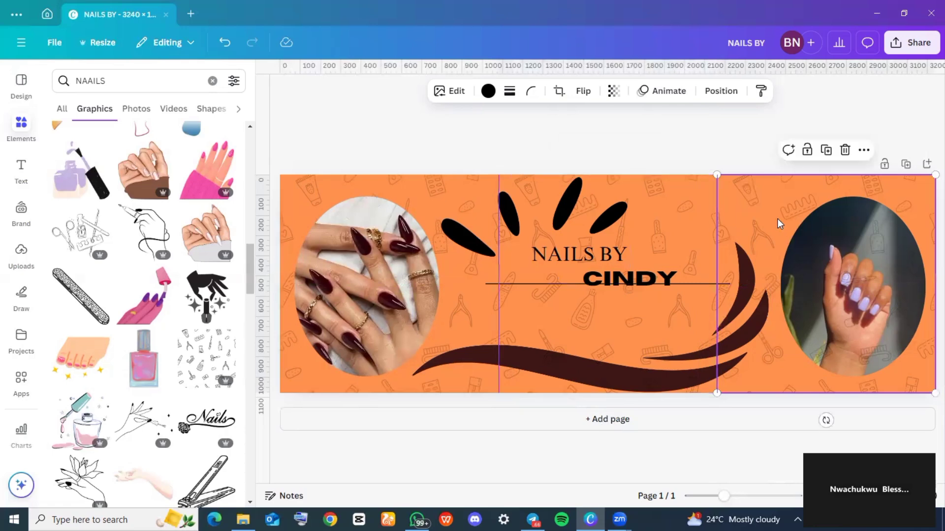
{"action": "left_click", "coordinate": [863, 151]}
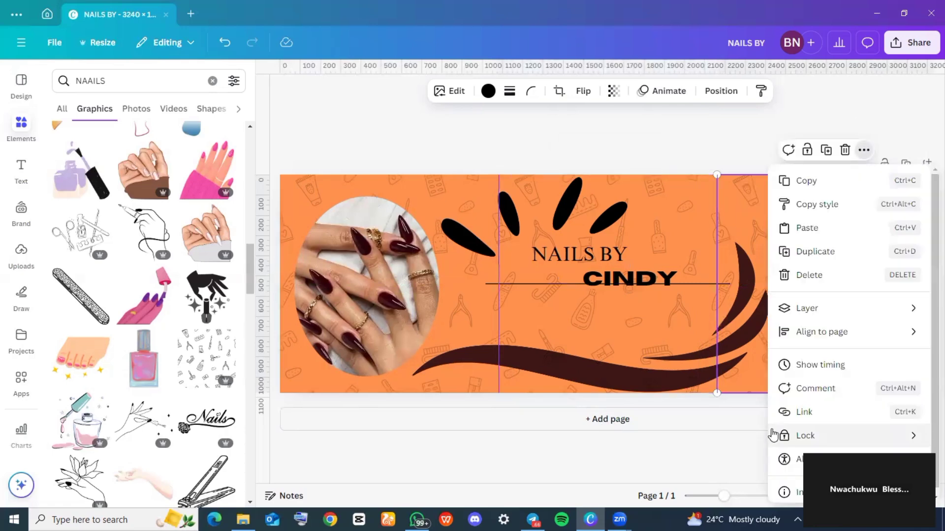
{"action": "mouse_move", "coordinate": [805, 311]}
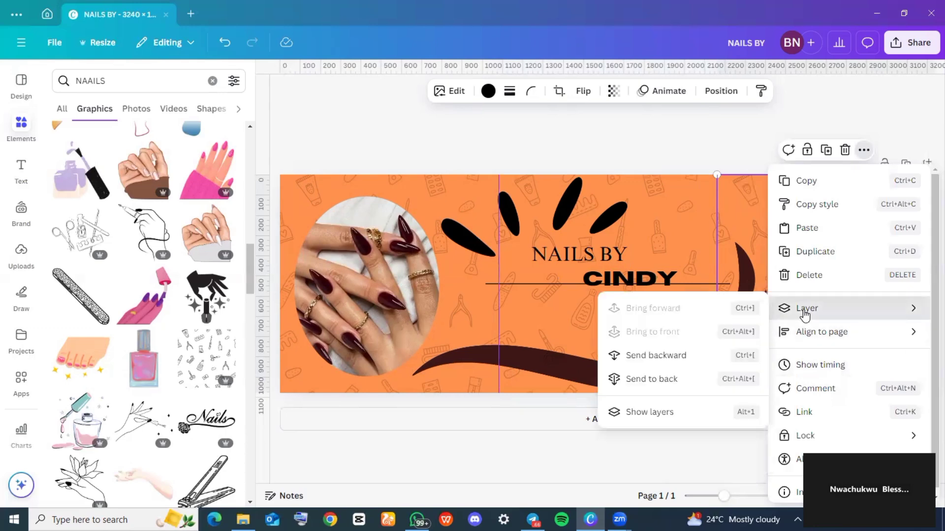
{"action": "left_click", "coordinate": [678, 356]}
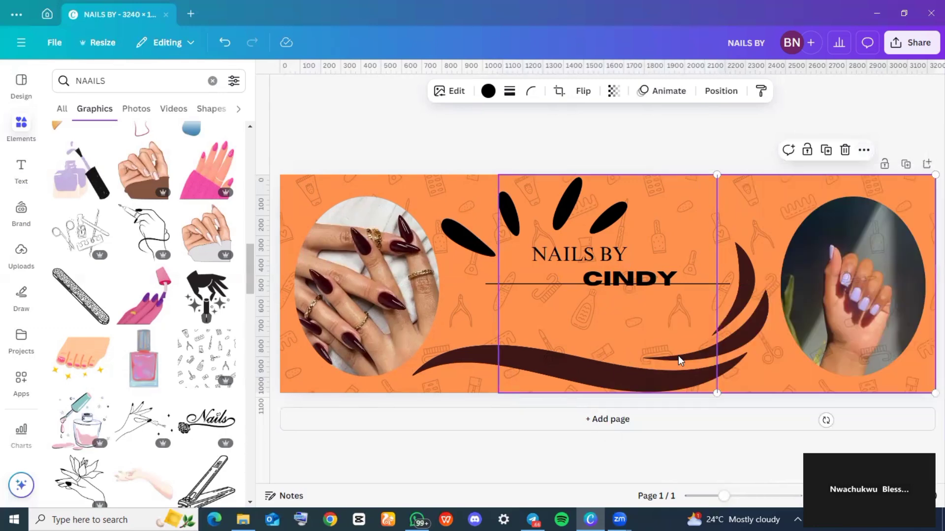
Add the nail-polish bottle line drawing and shrink it down to a small corner decoration.
{"action": "key", "text": "Escape"}
{"action": "scroll", "coordinate": [152, 261], "scroll_direction": "down", "scroll_amount": 5}
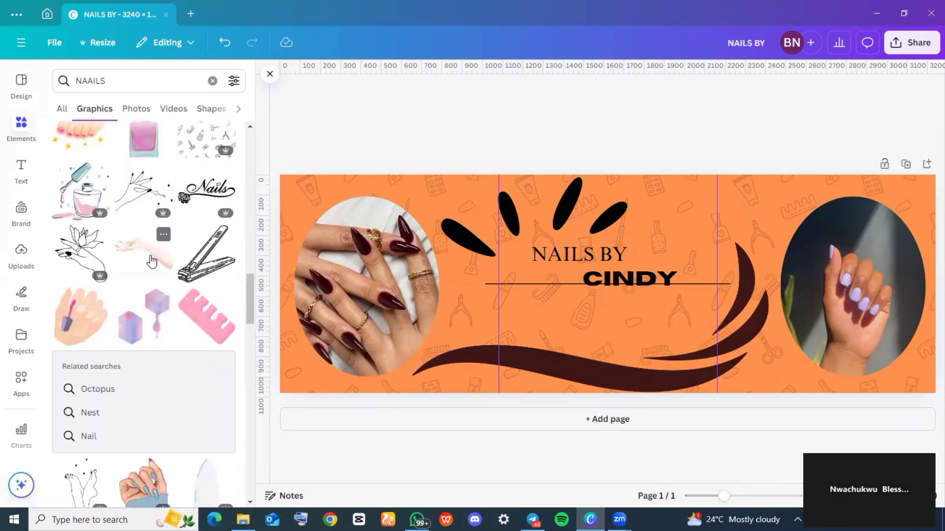
{"action": "scroll", "coordinate": [152, 261], "scroll_direction": "down", "scroll_amount": 2}
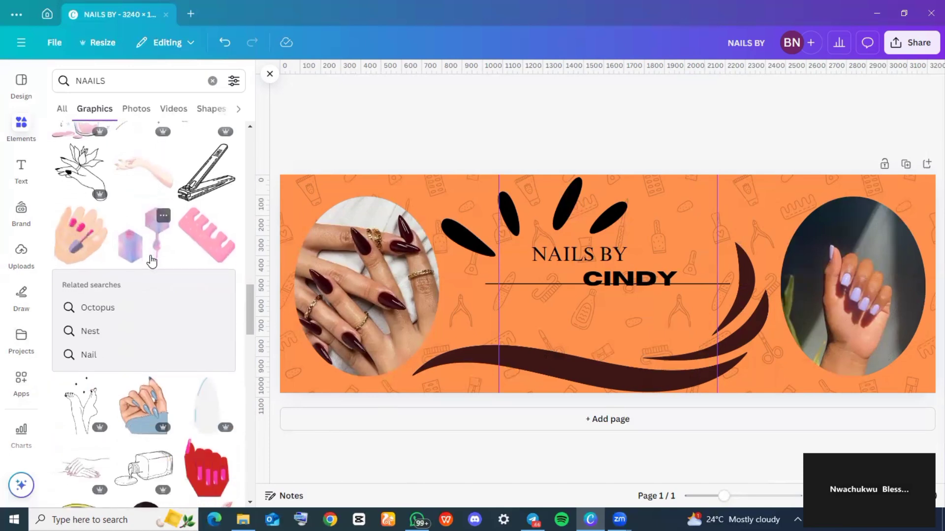
{"action": "left_click", "coordinate": [145, 464]}
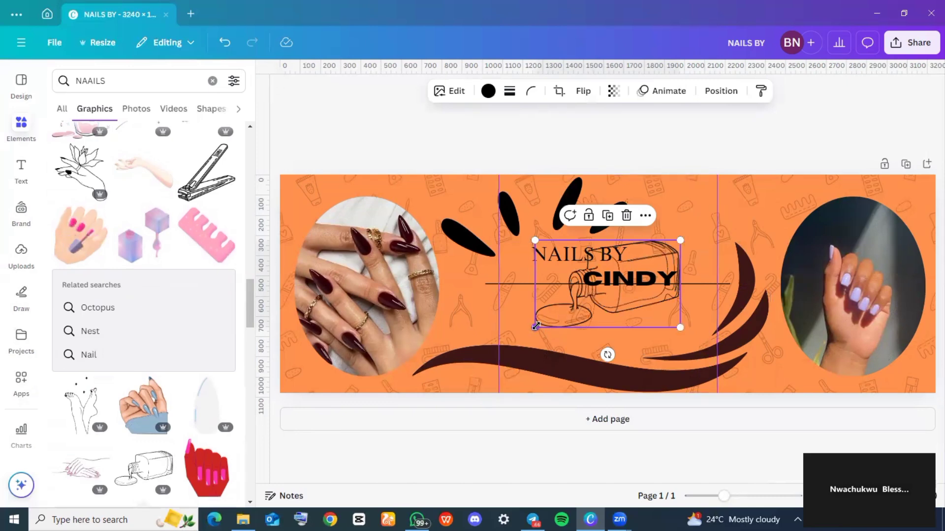
{"action": "left_click_drag", "start_coordinate": [534, 327], "coordinate": [915, 197]}
{"action": "left_click", "coordinate": [266, 73]}
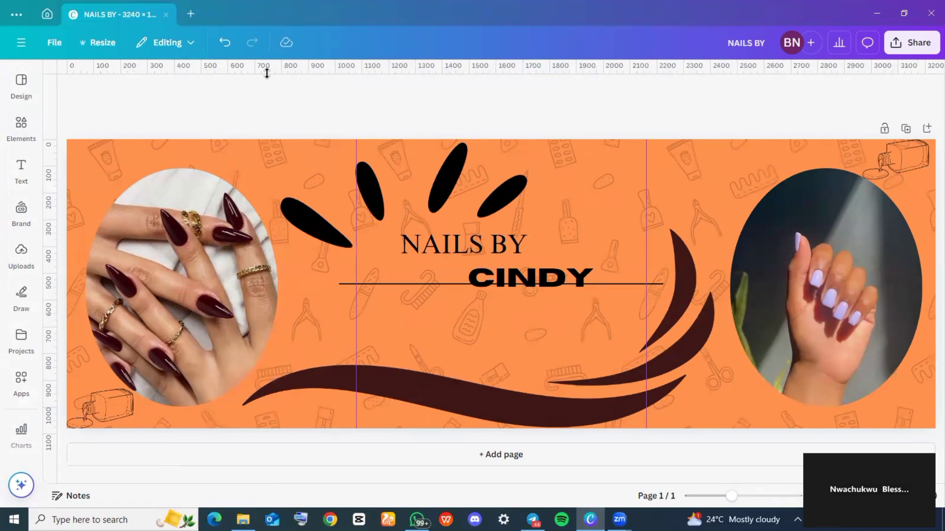
Undo the last change, then download the design as a 3,240 × 1,080 px PNG.
{"action": "key", "text": "ctrl+z"}
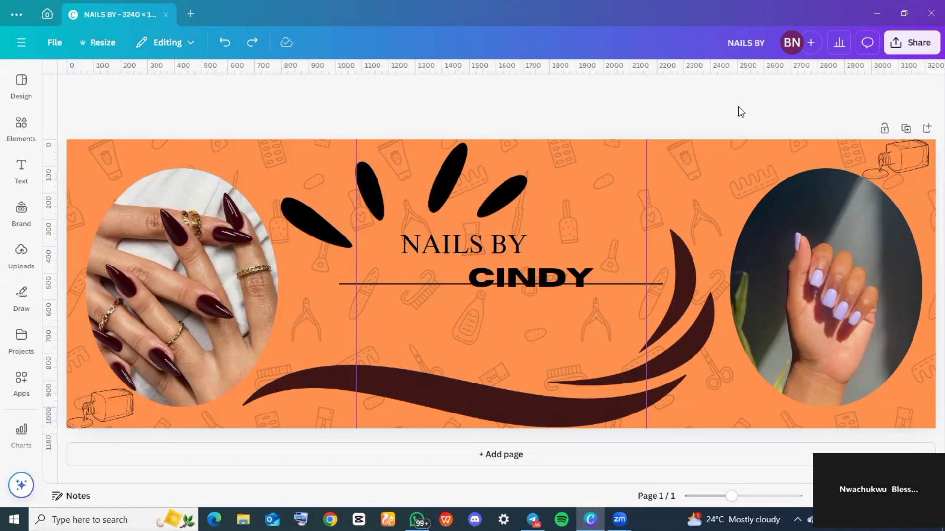
{"action": "left_click", "coordinate": [893, 48]}
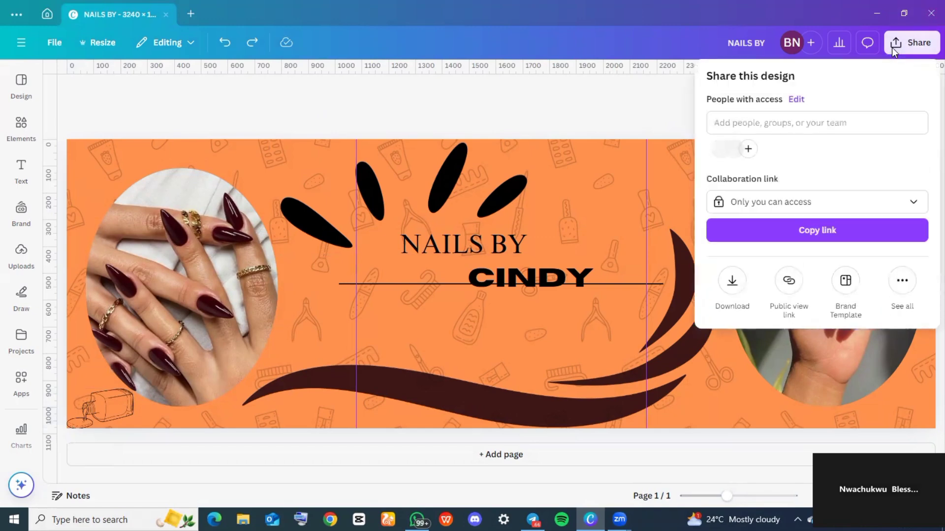
{"action": "left_click", "coordinate": [732, 281]}
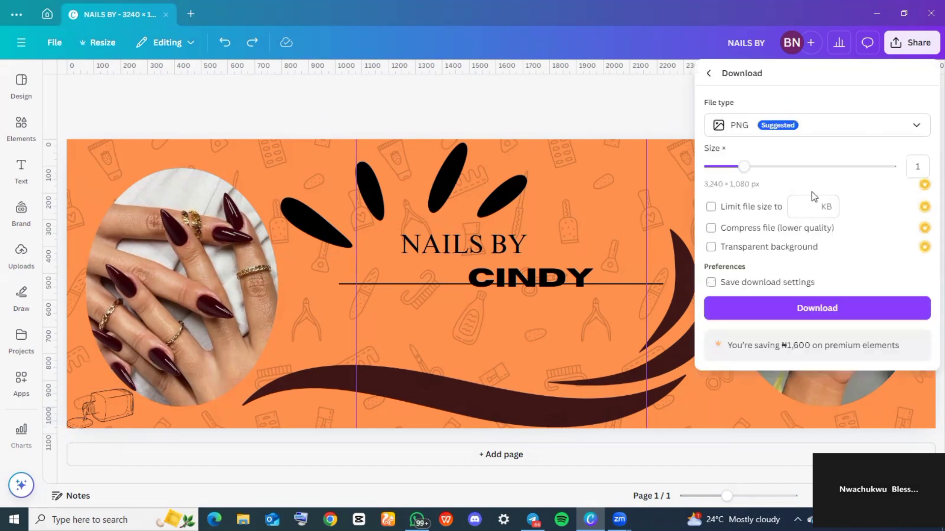
{"action": "left_click", "coordinate": [771, 310]}
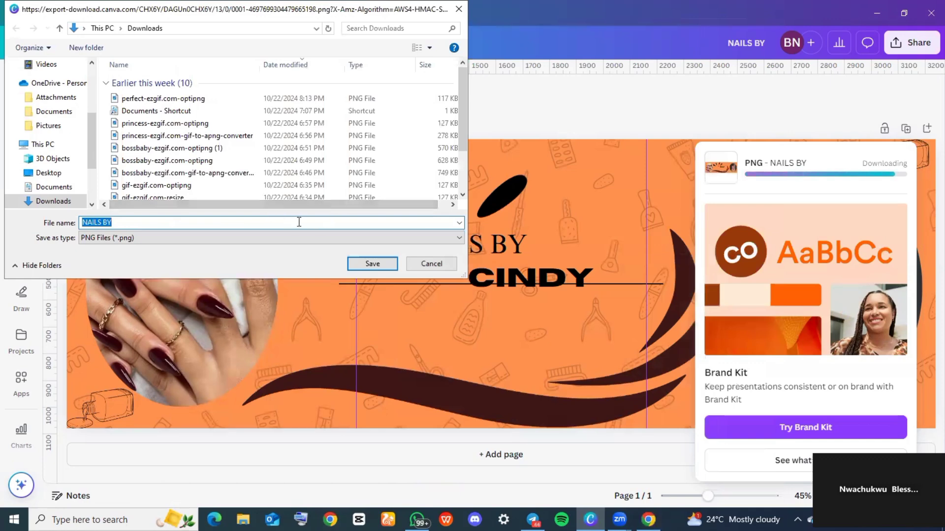
Save the 'NAILS BY' PNG into the Videos folder.
{"action": "scroll", "coordinate": [49, 147], "scroll_direction": "down", "scroll_amount": 2}
{"action": "left_click", "coordinate": [46, 149]}
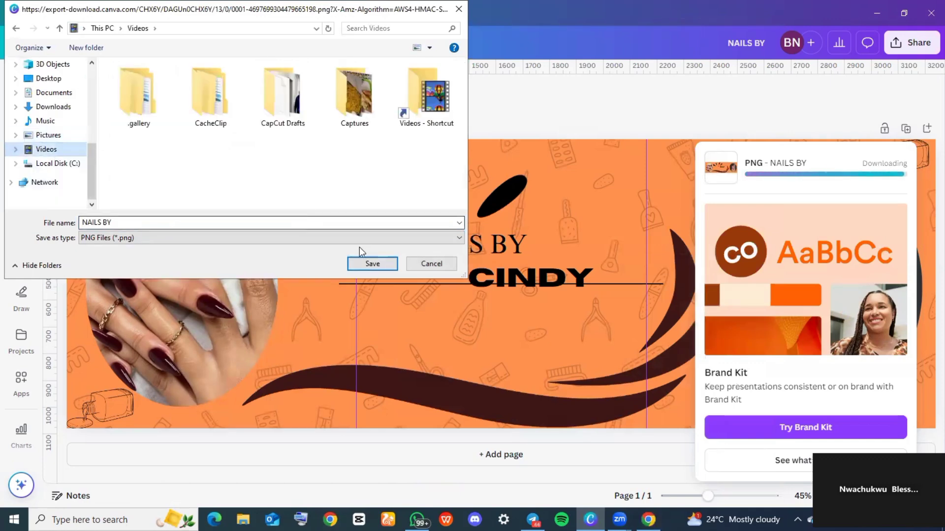
{"action": "left_click", "coordinate": [364, 262]}
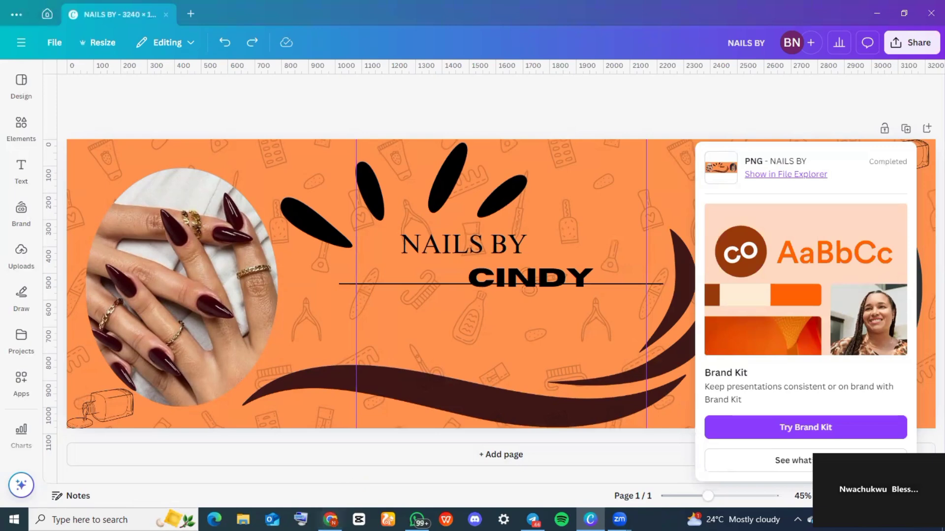
Go to pinetools.com in the browser and open the full list of image tools.
{"action": "left_click", "coordinate": [331, 520]}
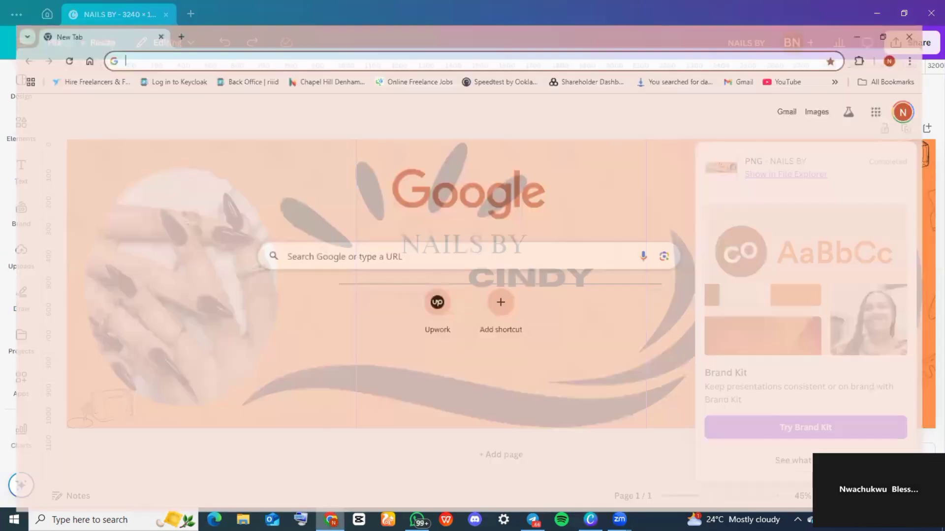
{"action": "type", "text": "pinetoo"}
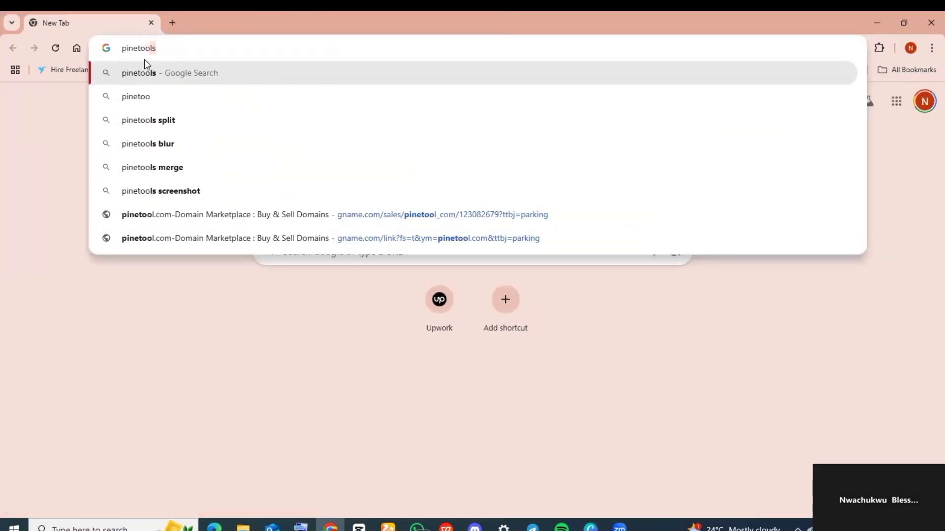
{"action": "type", "text": "ls.co"}
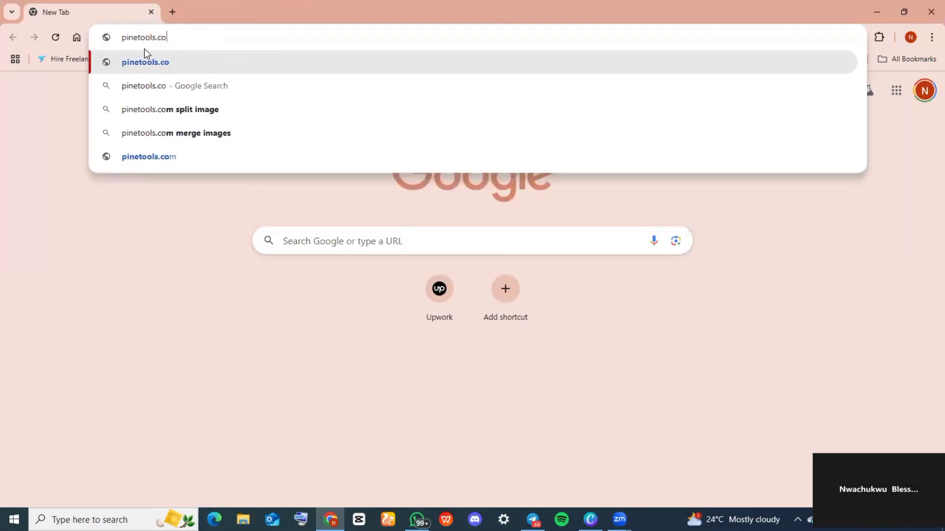
{"action": "type", "text": "m"}
{"action": "key", "text": "Return"}
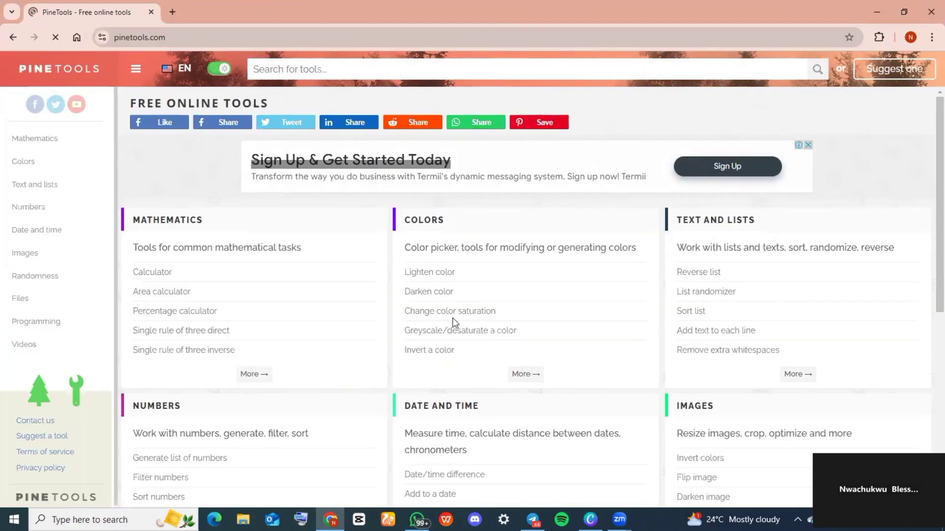
{"action": "scroll", "coordinate": [455, 323], "scroll_direction": "down", "scroll_amount": 5}
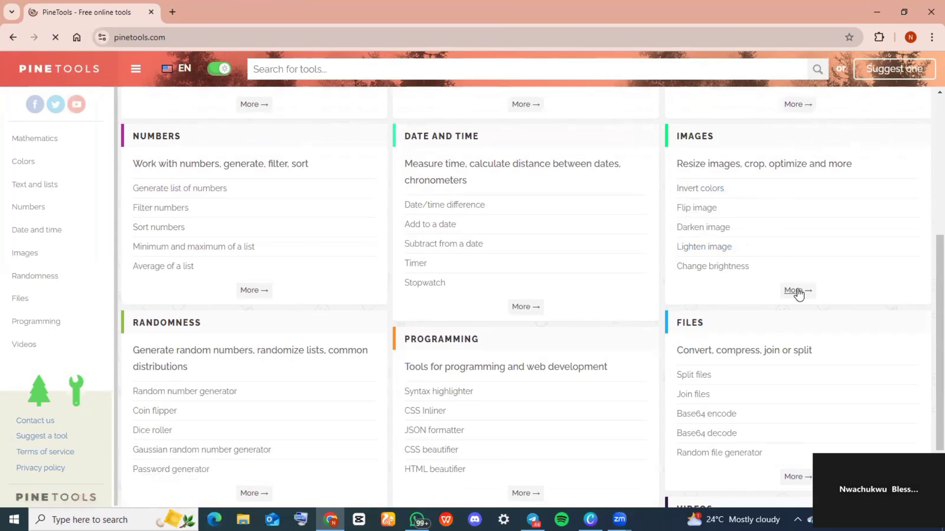
{"action": "left_click", "coordinate": [797, 291]}
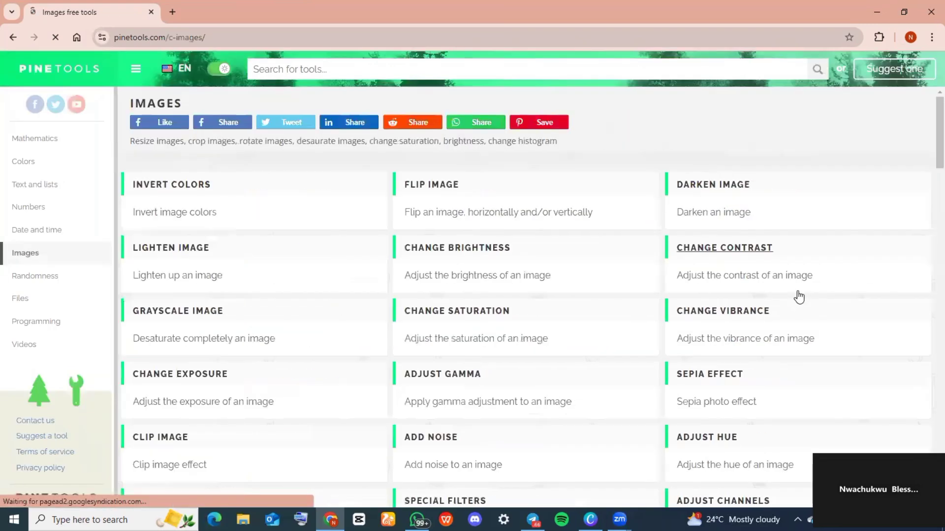
{"action": "scroll", "coordinate": [651, 346], "scroll_direction": "down", "scroll_amount": 15}
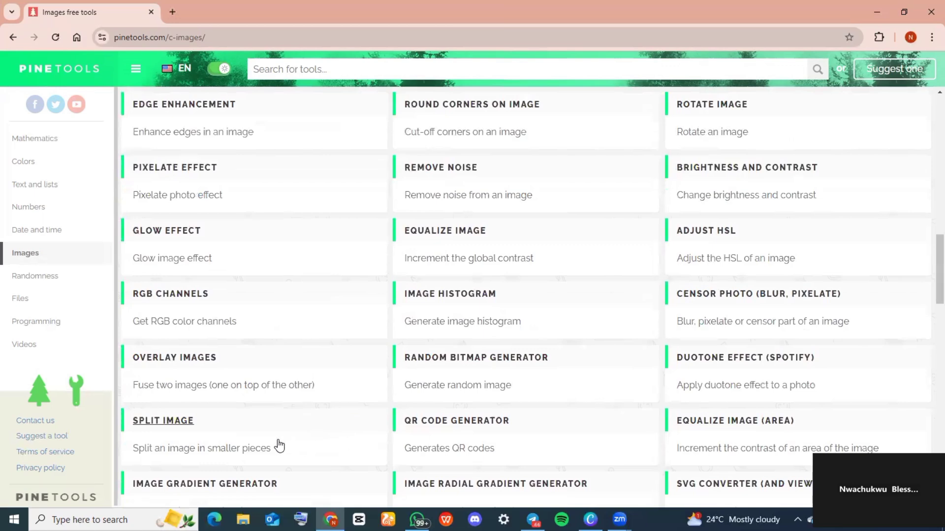
Open Split Image and upload NAILS BY.png from the Videos folder.
{"action": "left_click", "coordinate": [184, 421]}
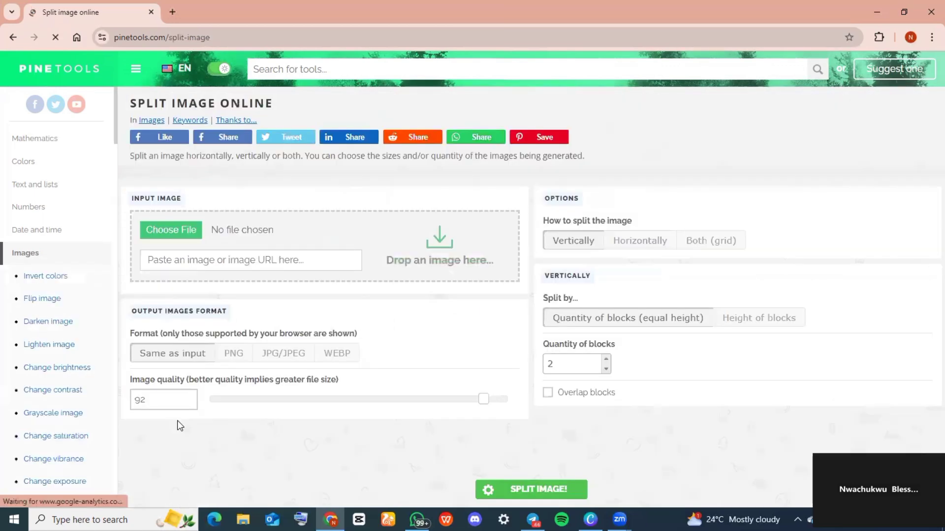
{"action": "left_click", "coordinate": [177, 229]}
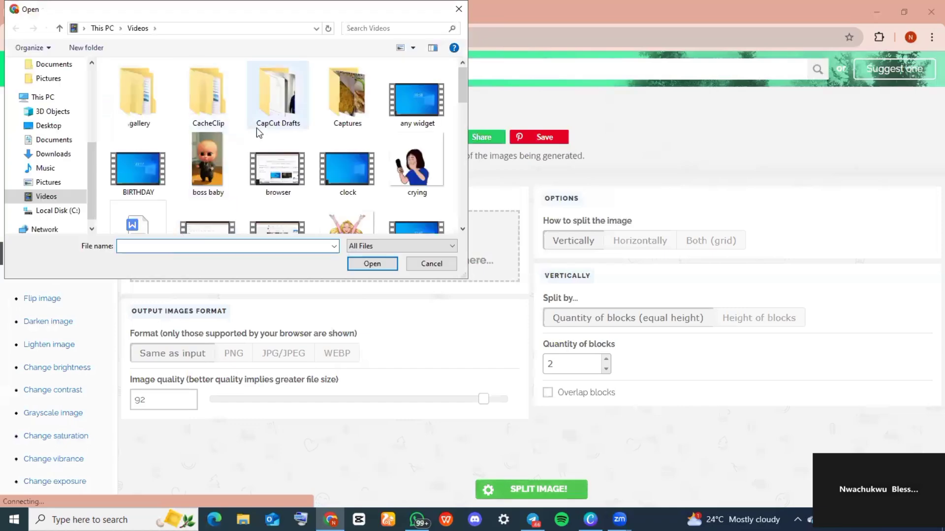
{"action": "scroll", "coordinate": [256, 143], "scroll_direction": "down", "scroll_amount": 10}
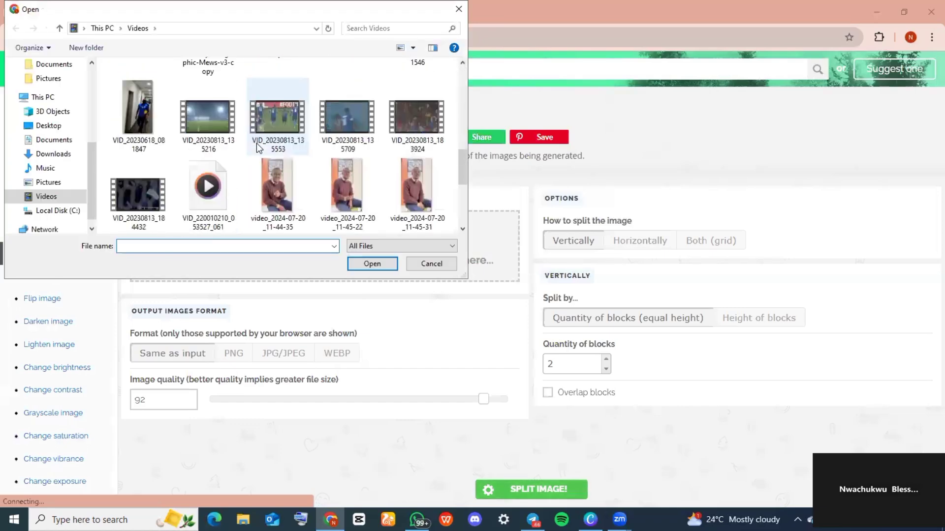
{"action": "scroll", "coordinate": [259, 148], "scroll_direction": "up", "scroll_amount": 5}
{"action": "left_click", "coordinate": [409, 200]}
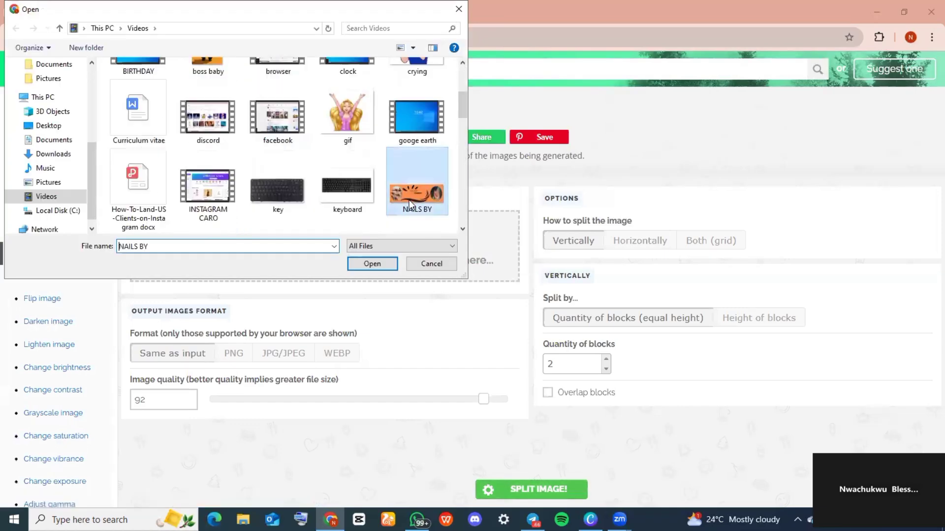
{"action": "left_click", "coordinate": [373, 264]}
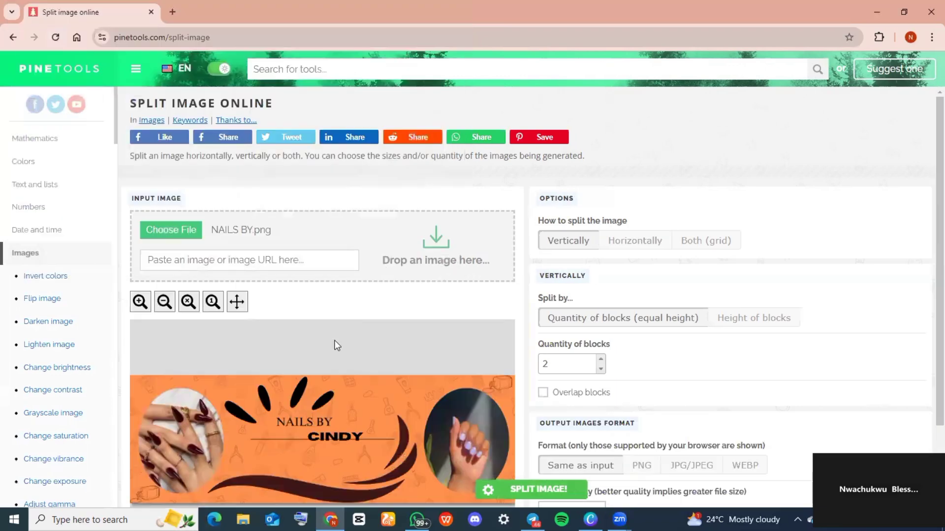
{"action": "scroll", "coordinate": [335, 345], "scroll_direction": "down", "scroll_amount": 1}
{"action": "scroll", "coordinate": [335, 341], "scroll_direction": "down", "scroll_amount": 1}
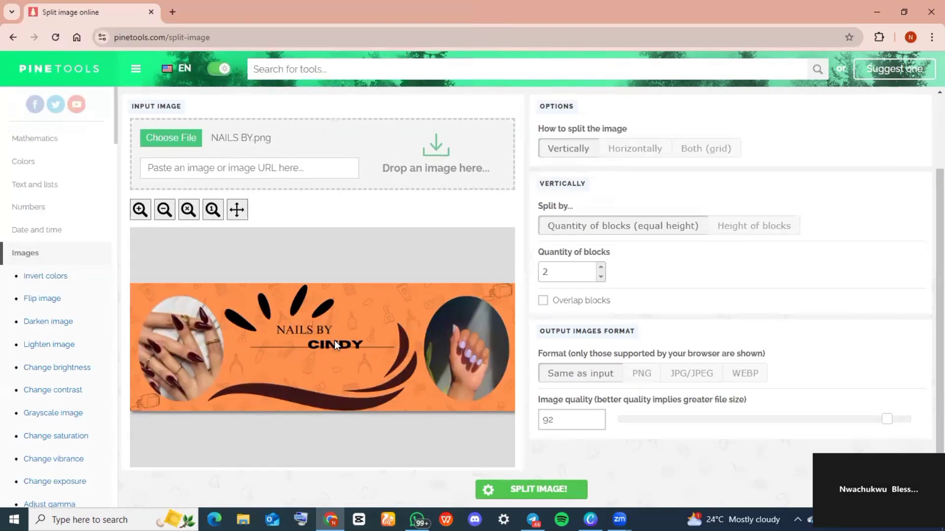
{"action": "scroll", "coordinate": [335, 340], "scroll_direction": "up", "scroll_amount": 2}
Split the image horizontally into 3 equal blocks as PNG files.
{"action": "left_click", "coordinate": [645, 239]}
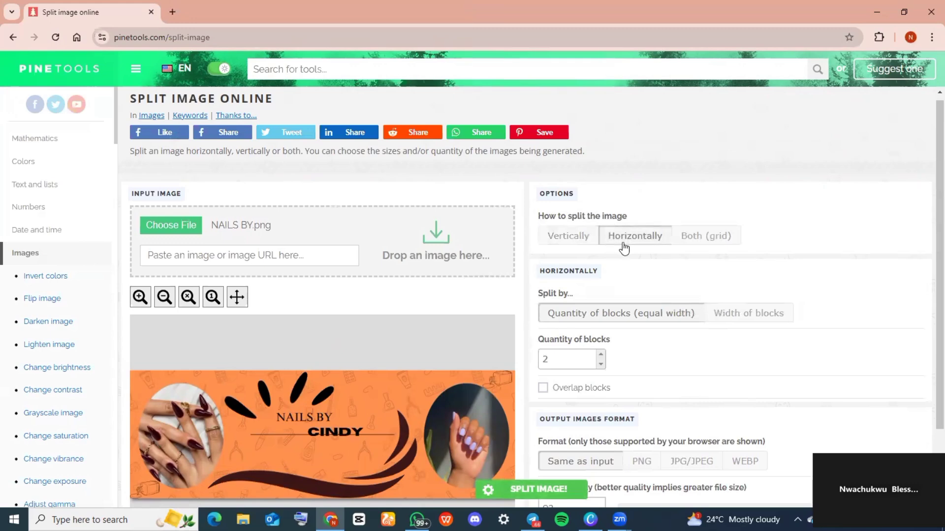
{"action": "left_click", "coordinate": [562, 357]}
{"action": "key", "text": "BackSpace"}
{"action": "scroll", "coordinate": [562, 357], "scroll_direction": "down", "scroll_amount": 2}
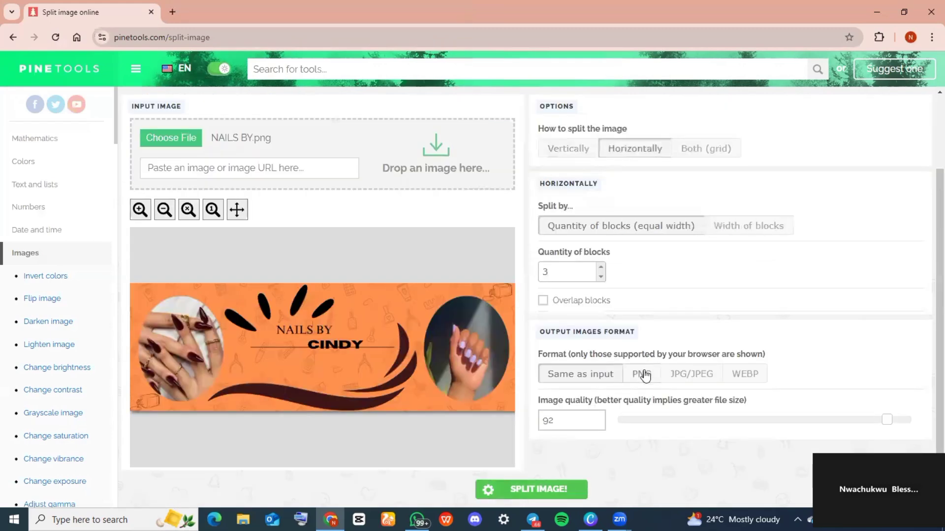
{"action": "left_click", "coordinate": [644, 375]}
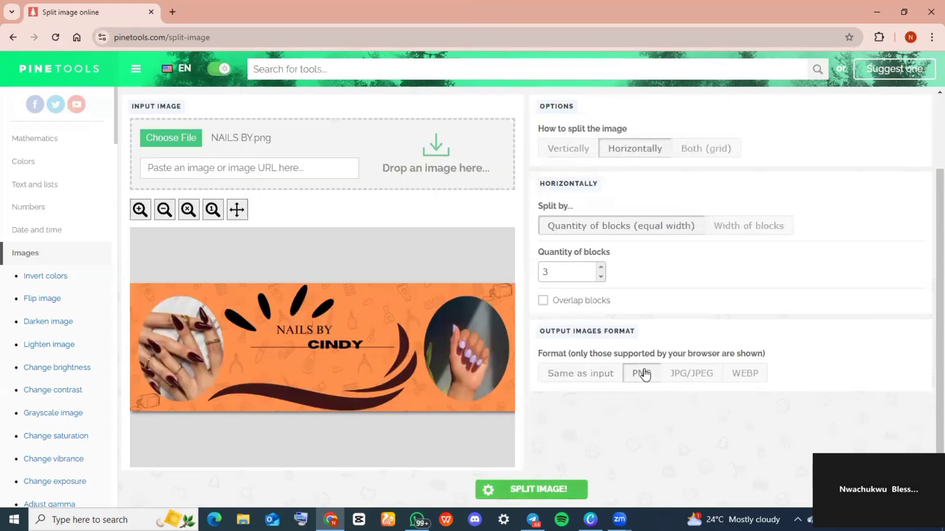
{"action": "left_click", "coordinate": [529, 494]}
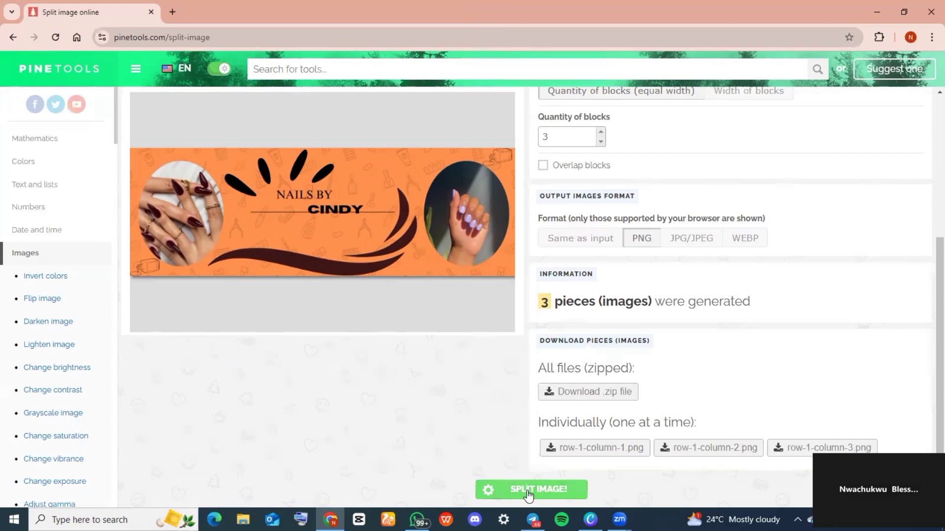
Download the zip plus the row-1-column-1 and row-1-column-2 pieces.
{"action": "left_click", "coordinate": [625, 392]}
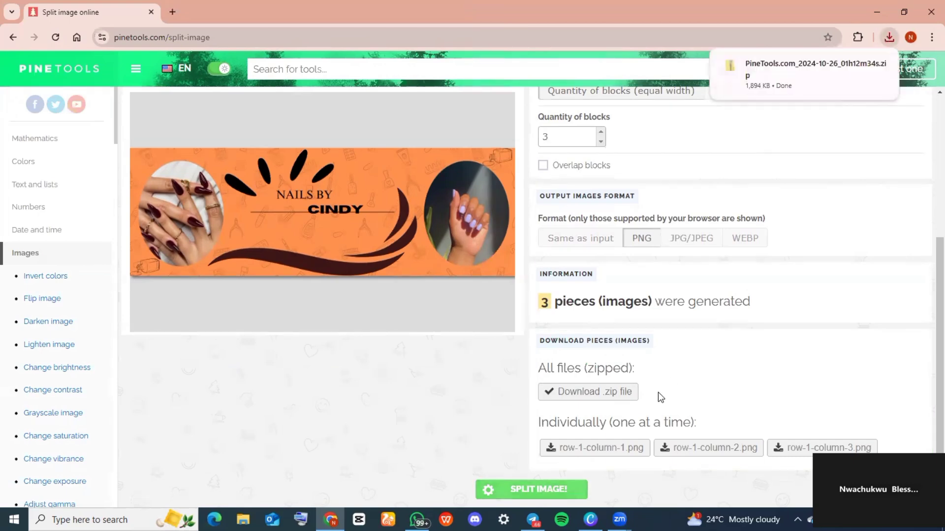
{"action": "left_click", "coordinate": [620, 450]}
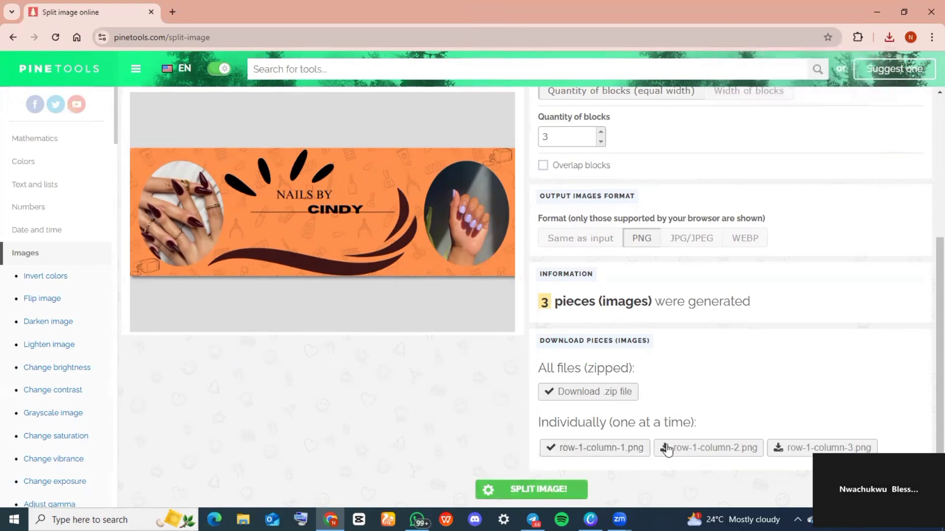
{"action": "left_click", "coordinate": [685, 449]}
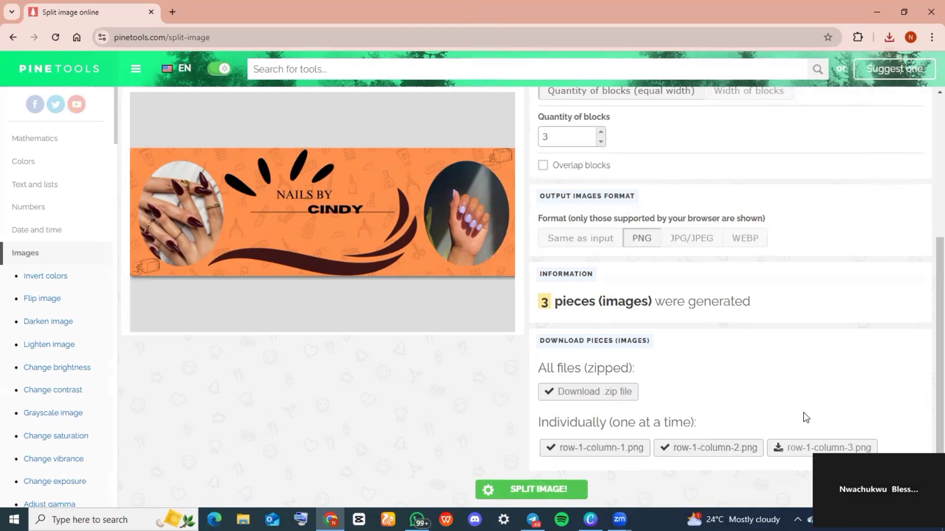